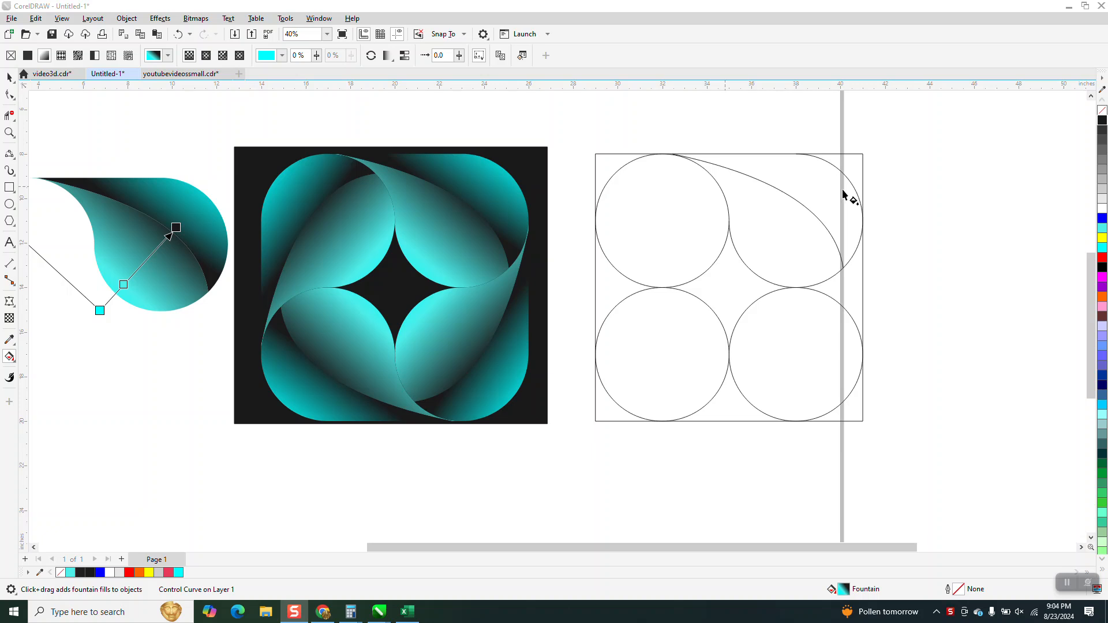
left_click(798, 206)
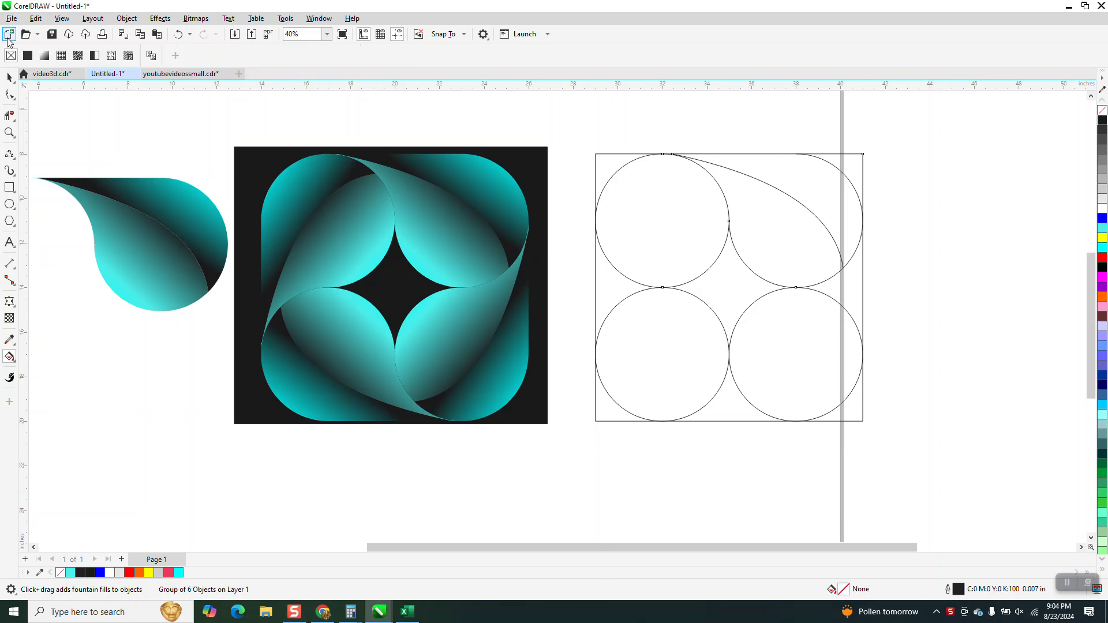
left_click(10, 77)
key("space")
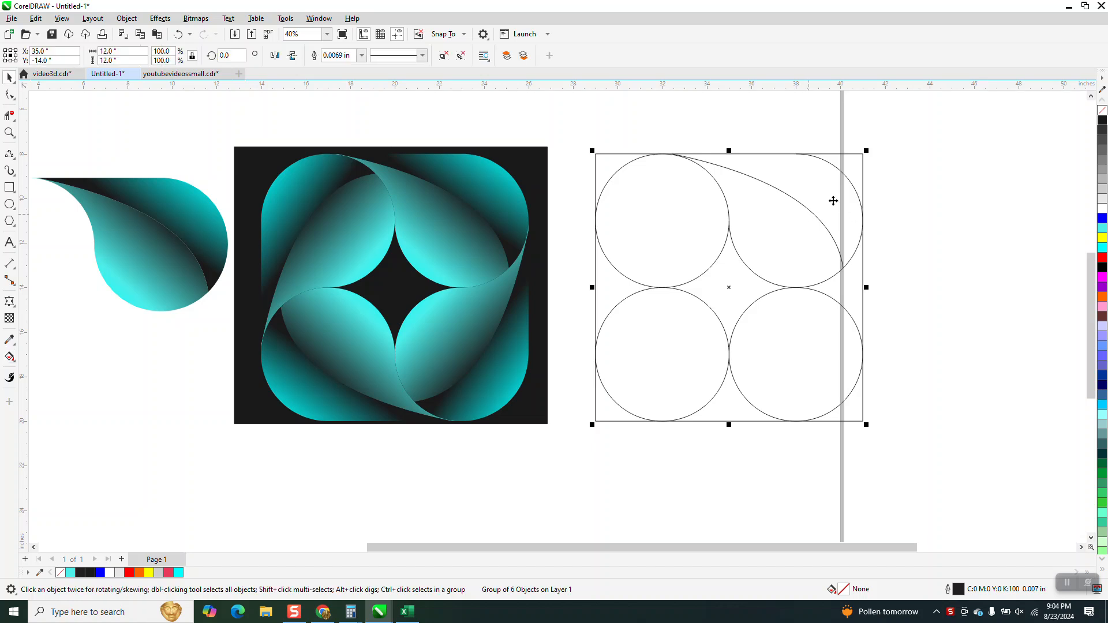
key("ctrl+u")
- Try a blue end color on the lower petal's fountain fill with its middle color node shifted toward black, and undo both changes
left_click(178, 291)
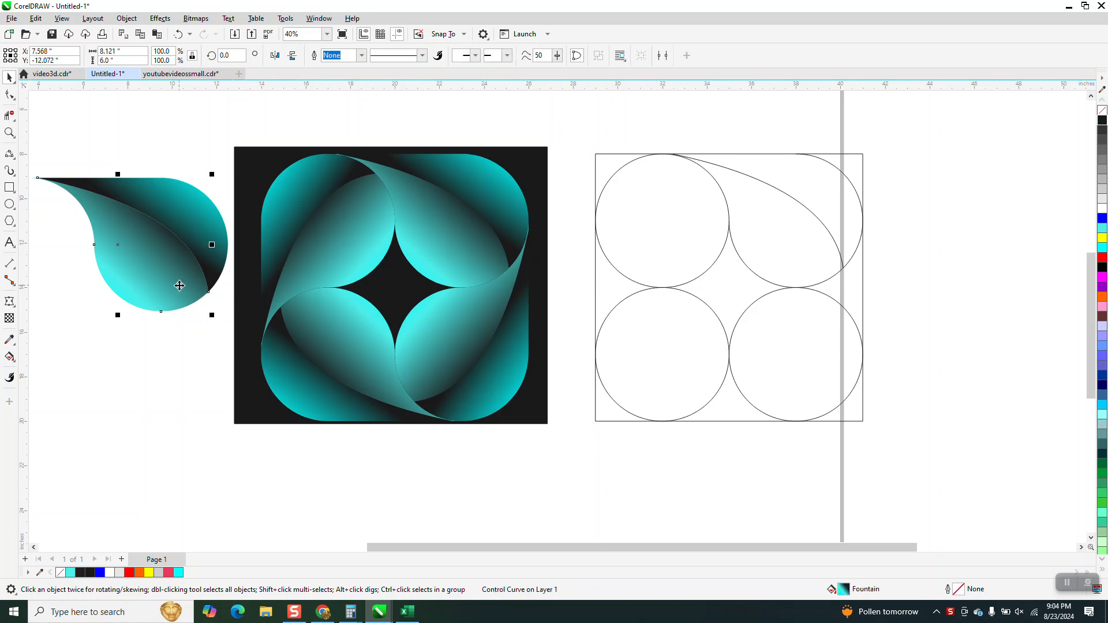
left_click(16, 360)
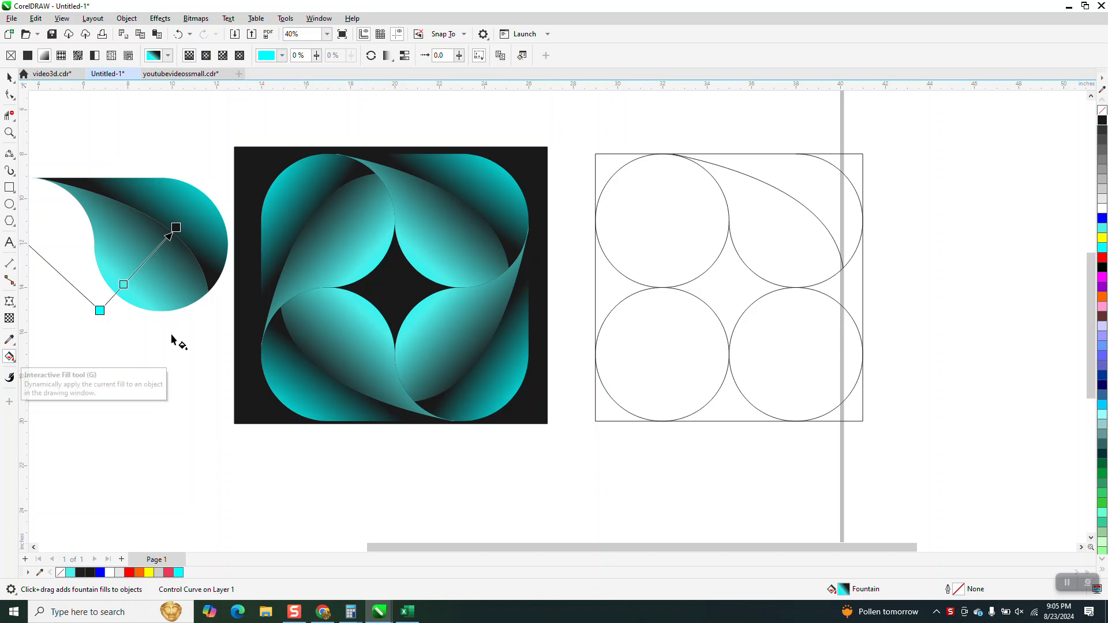
left_click_drag(1103, 218, 101, 312)
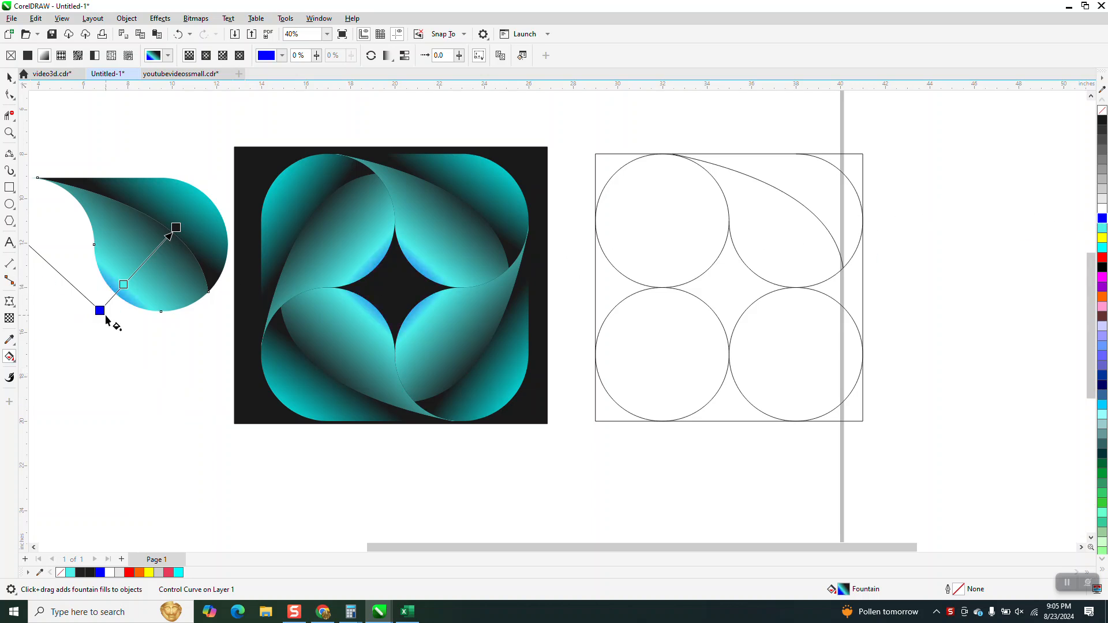
double_click(148, 258)
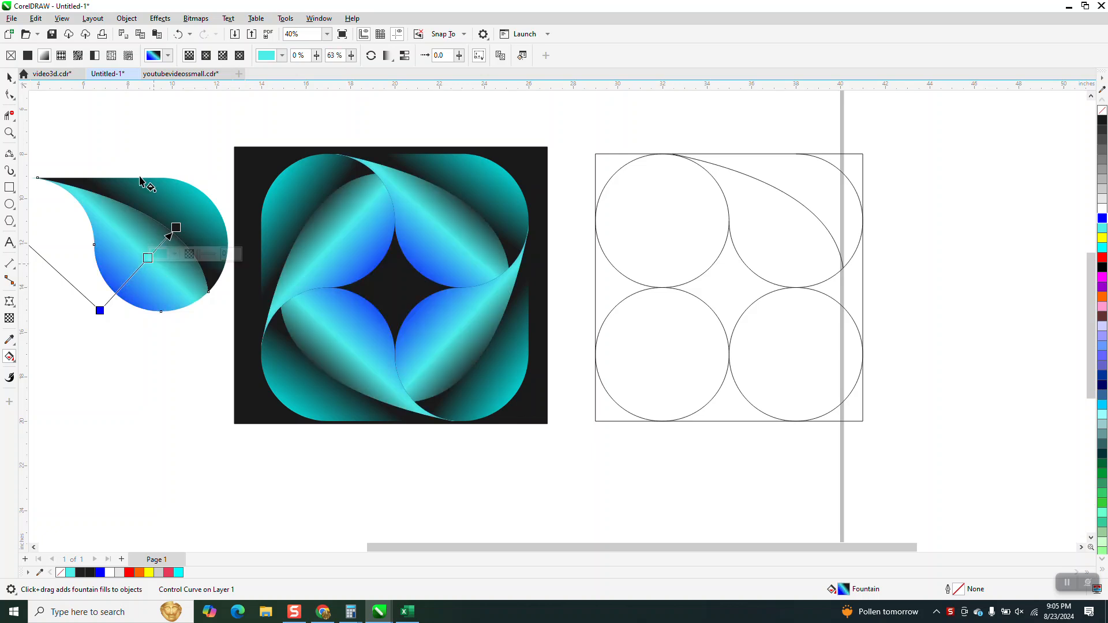
left_click(179, 33)
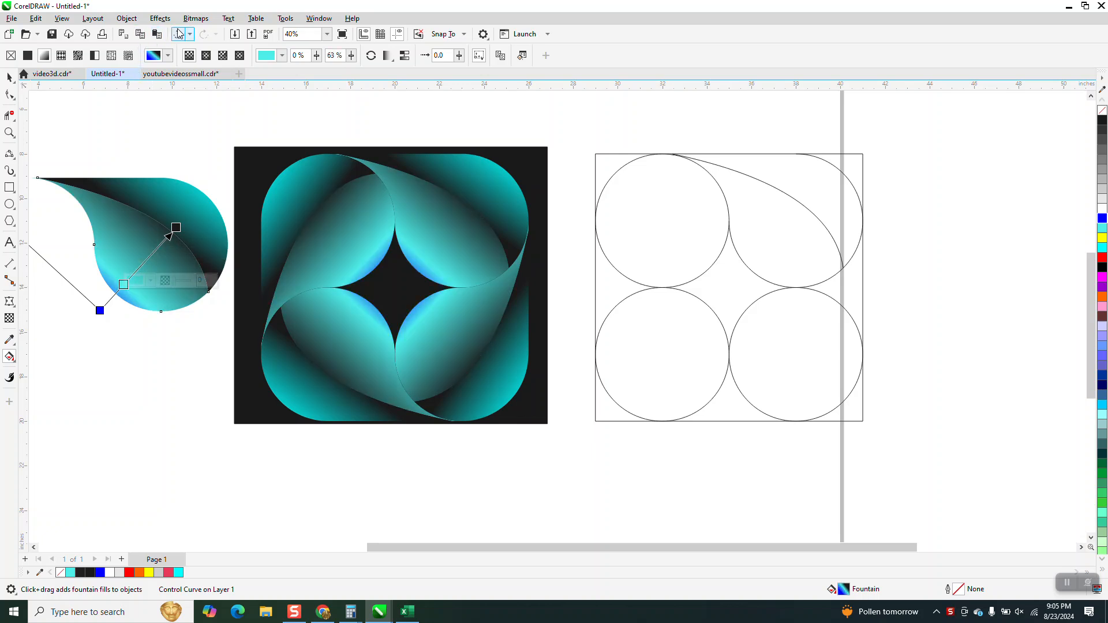
left_click(179, 33)
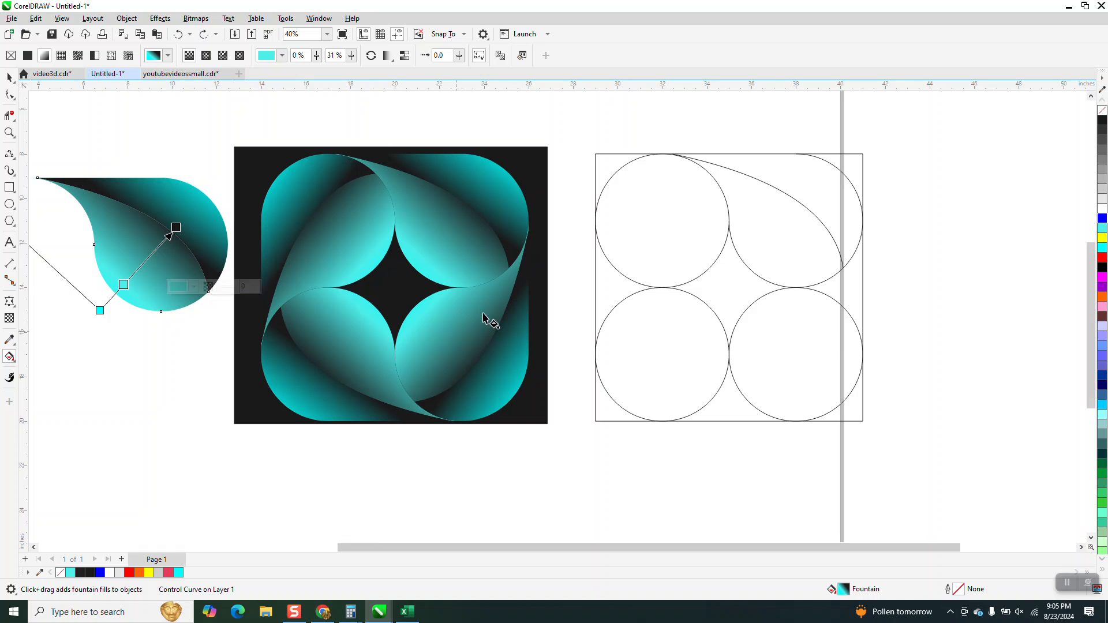
- Move the teal artwork with its loose petal, and the circle wireframe, 15 inches to the left
scroll(468, 329, "down", 2)
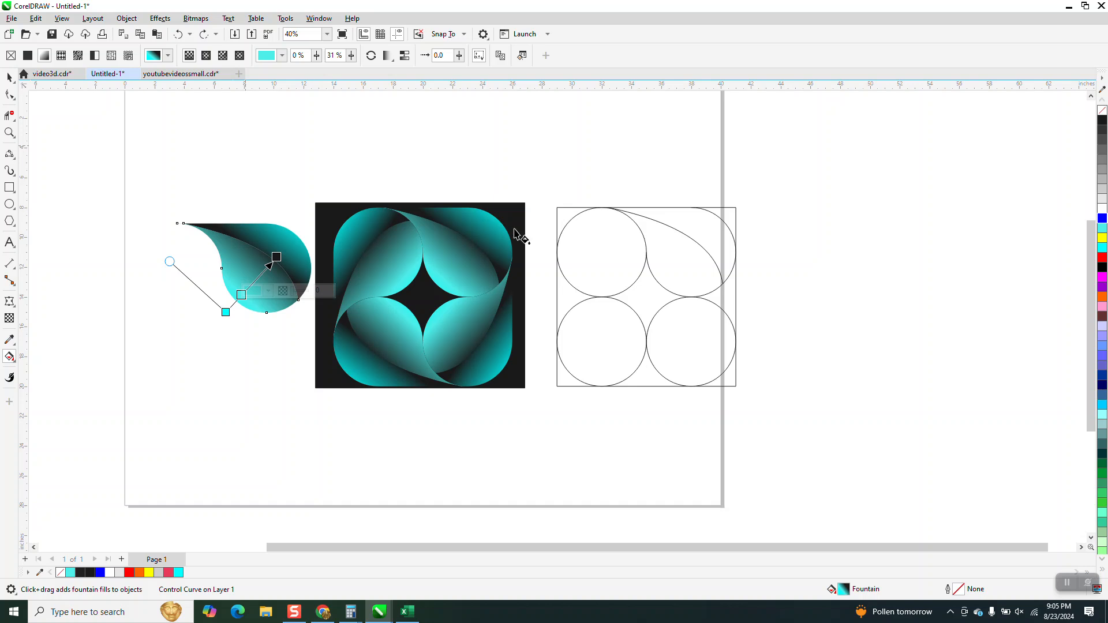
left_click(9, 76)
left_click_drag(153, 170, 594, 472)
key("Left")
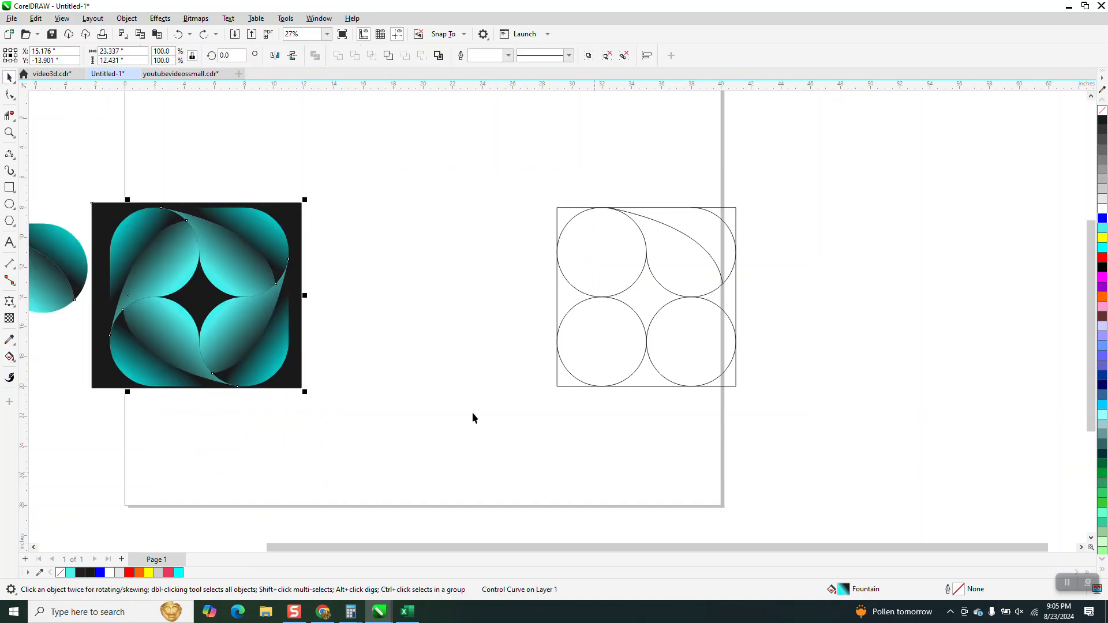
left_click_drag(526, 173, 818, 452)
key("Left")
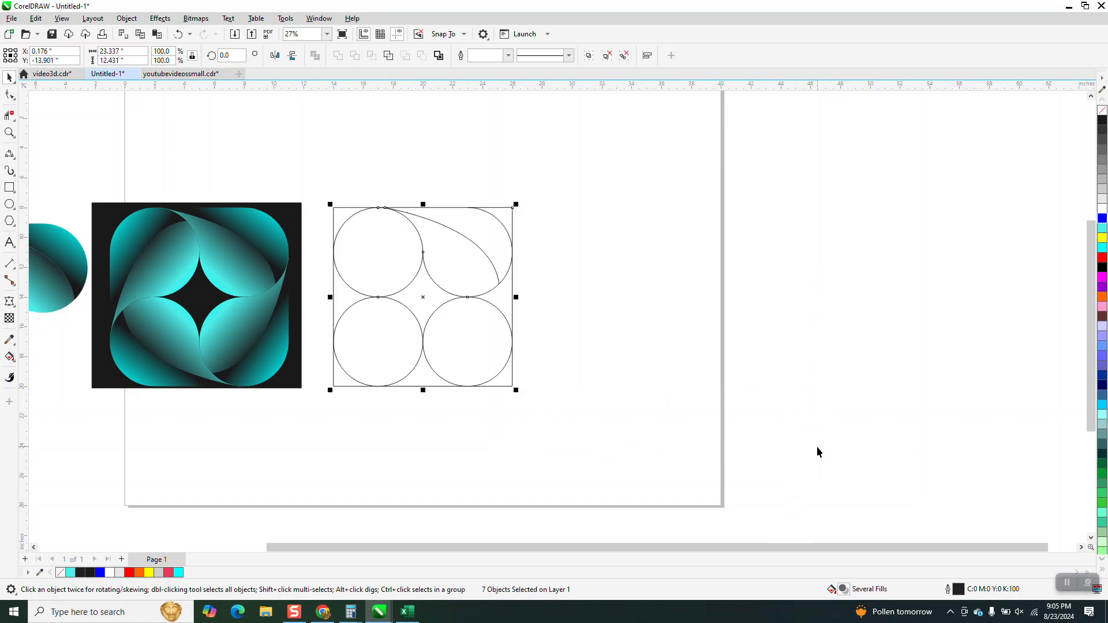
- Ungroup the circle wireframe and delete the curved line crossing its upper-right circle
left_click(485, 254)
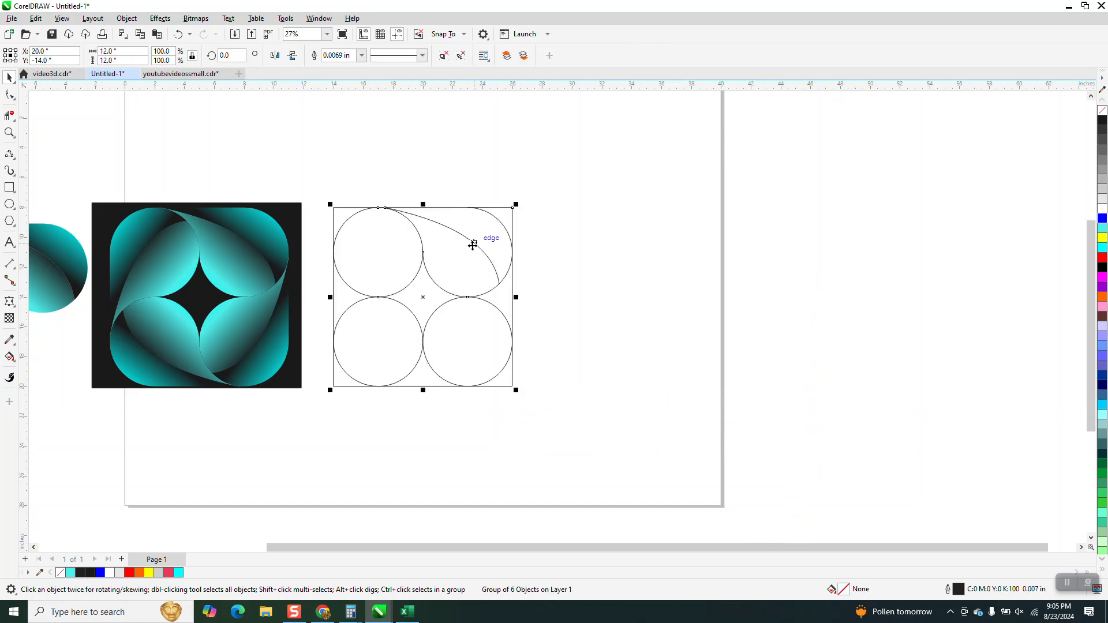
left_click(126, 18)
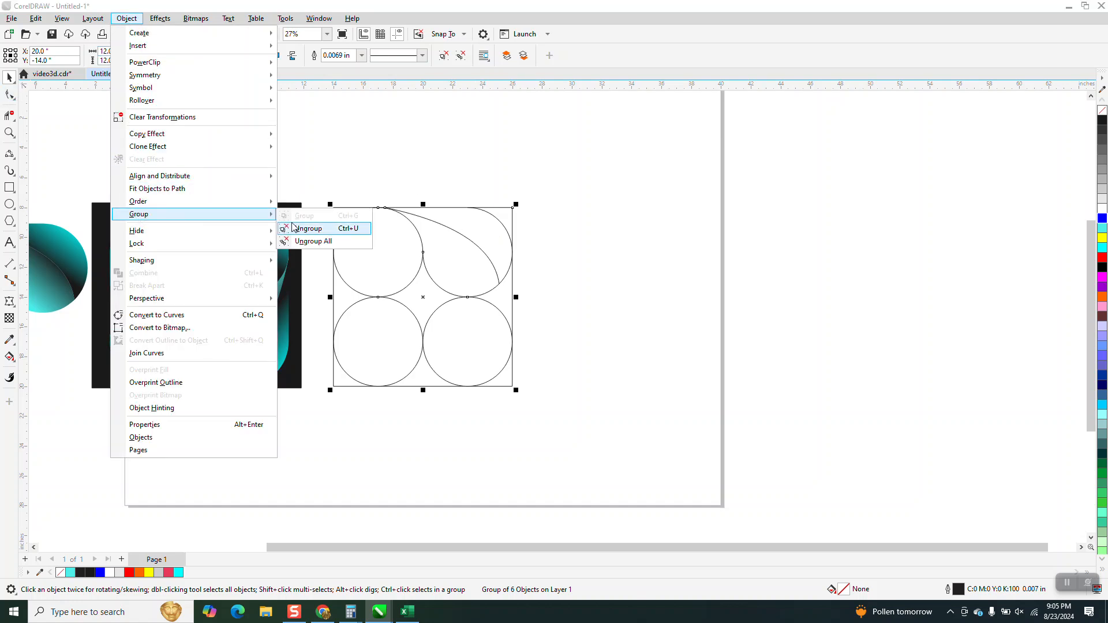
left_click(474, 236)
left_click(473, 242)
key("Delete")
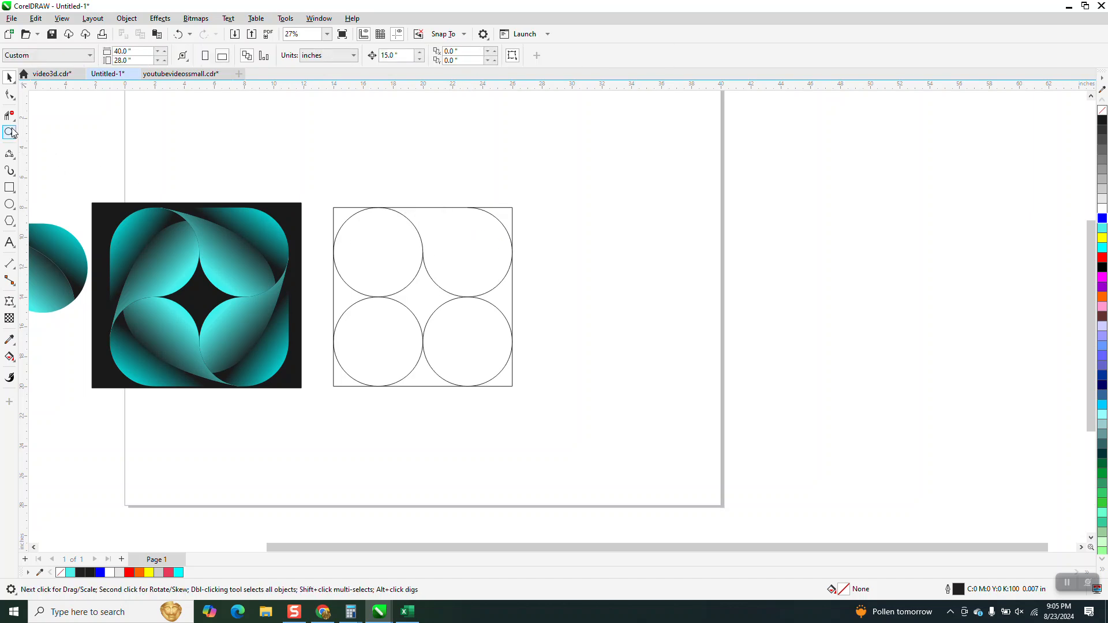
- Draw a 3-Point Curve about 7.4 by 5.5 inches, bulging upward from the upper-left circle's top to the upper-right circle's lower-right edge
left_click_drag(305, 171, 624, 417)
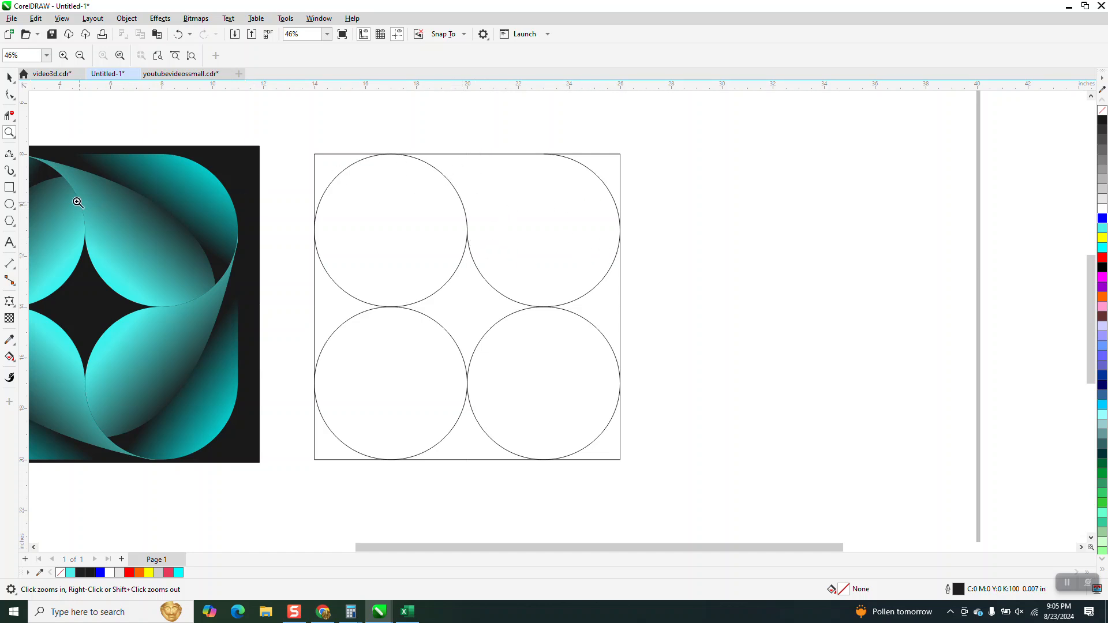
left_click(14, 161)
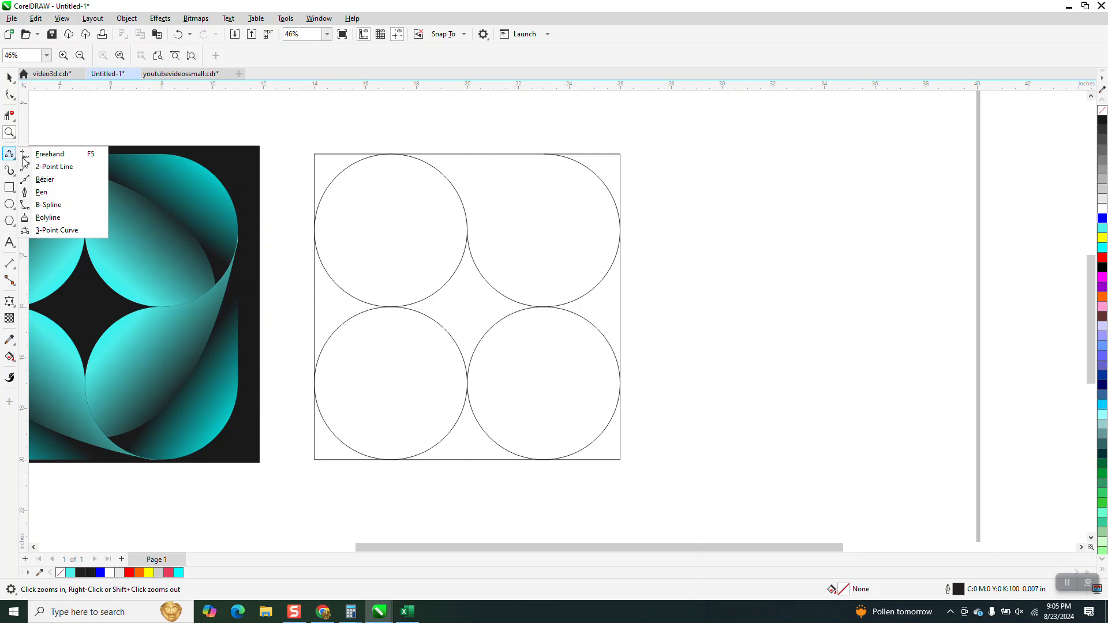
left_click(57, 230)
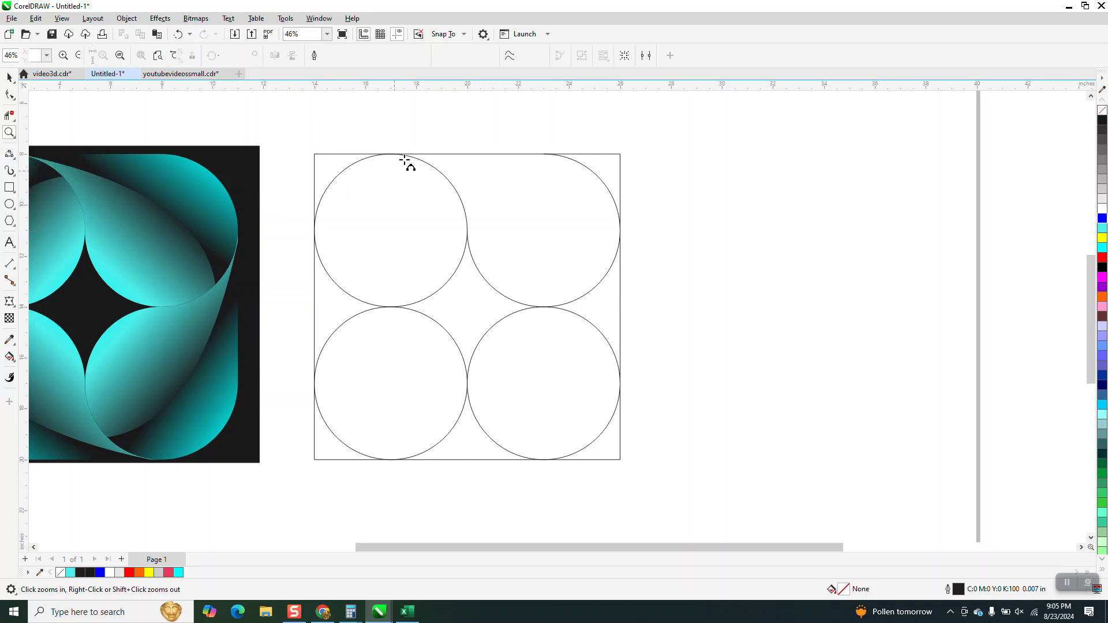
left_click_drag(398, 155, 587, 295)
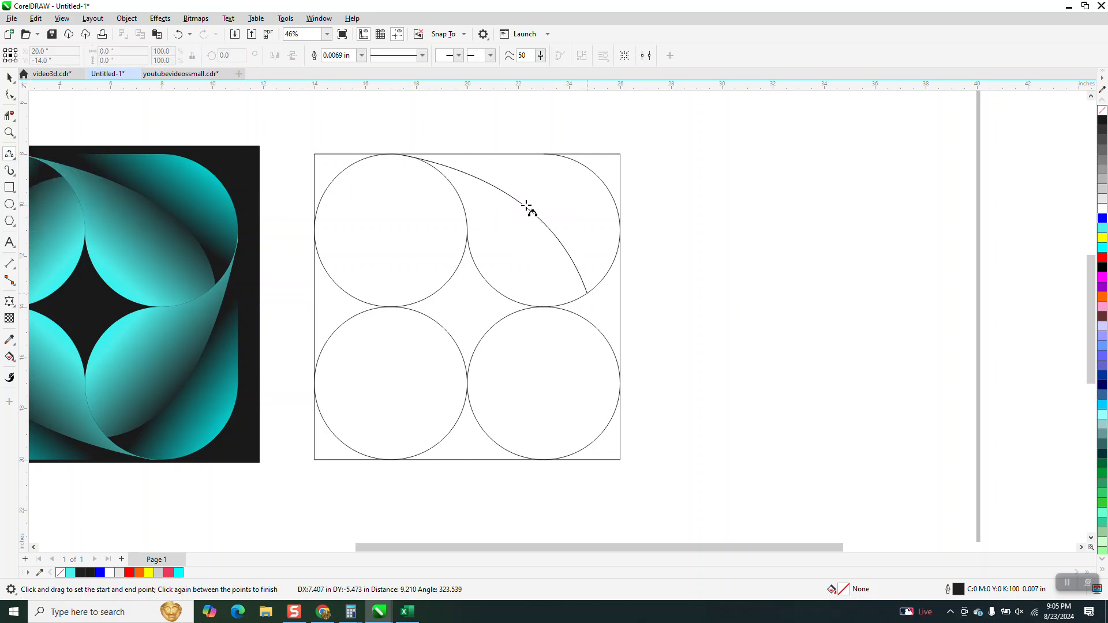
left_click(521, 204)
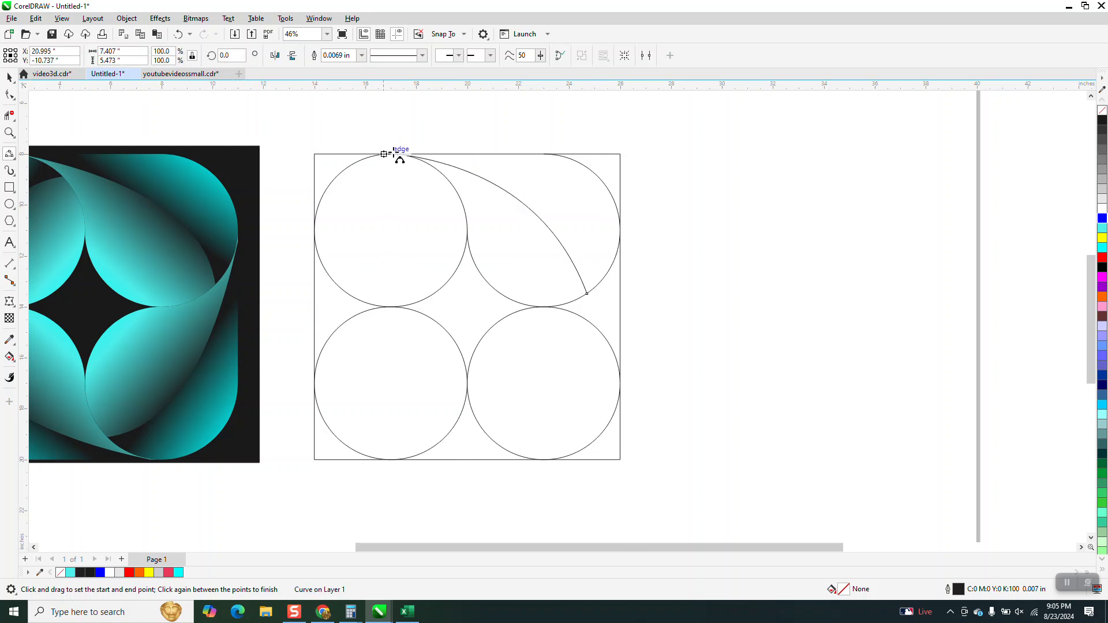
- Draw a second 3-Point Curve about 8.6 inches wide from the same starting point to the upper-right circle's right edge, bulging outward
left_click_drag(399, 154, 617, 255)
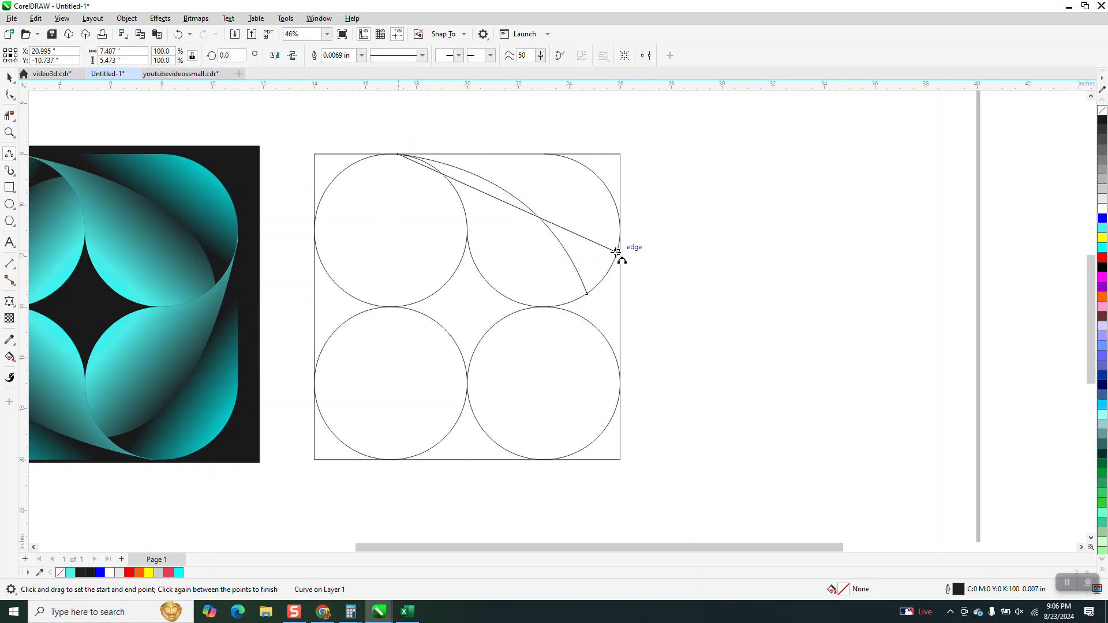
left_click(577, 201)
scroll(606, 289, "down", 2)
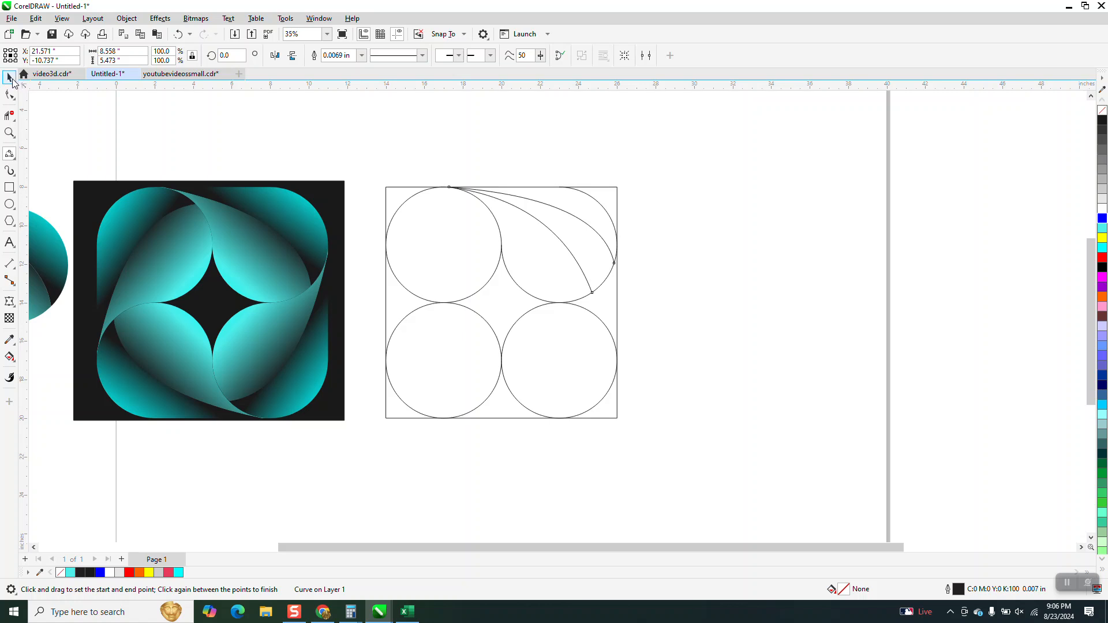
- Select the square, the circles and both new curves, and group them
left_click(11, 79)
left_click_drag(680, 501, 681, 501)
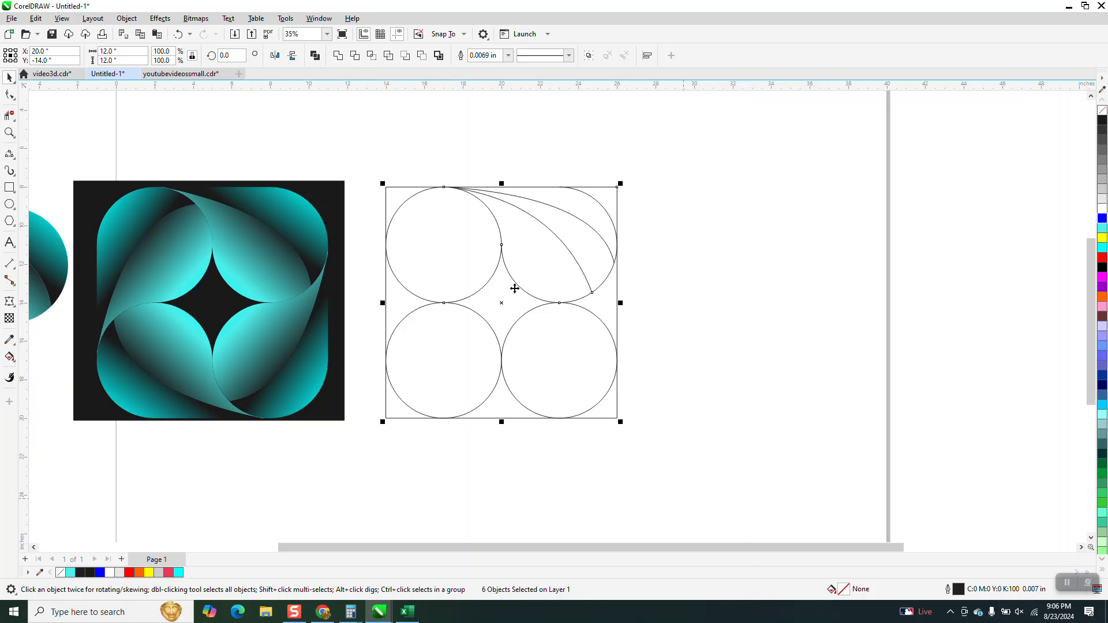
key("ctrl+g")
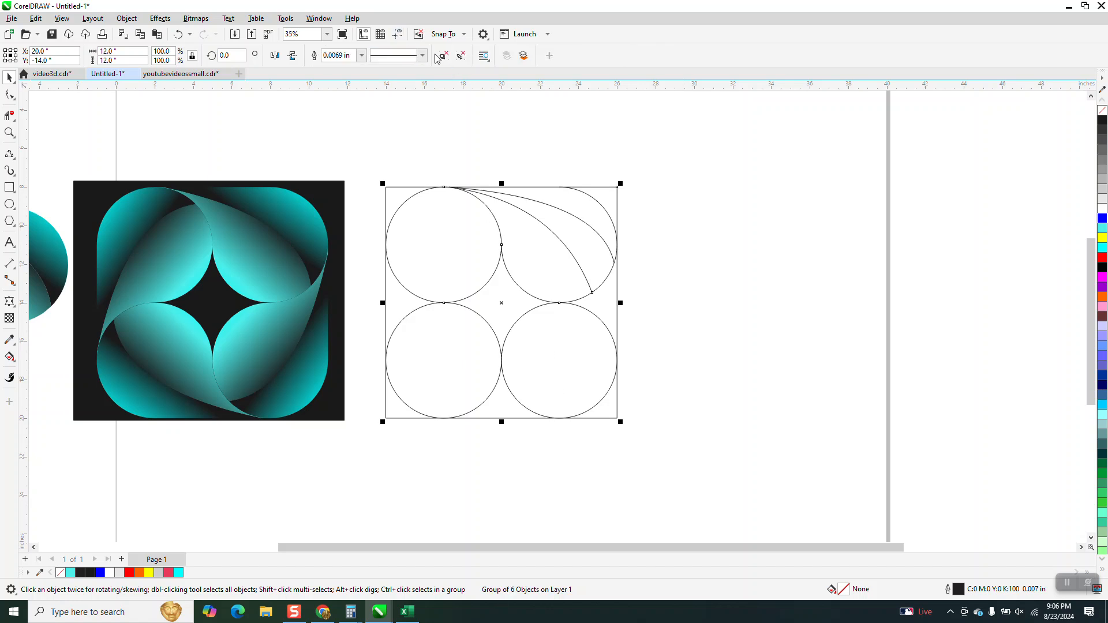
- Add one horizontal and one vertical guideline and center both on the page so they cross in the middle of the wireframe
left_click(426, 123)
left_click(397, 36)
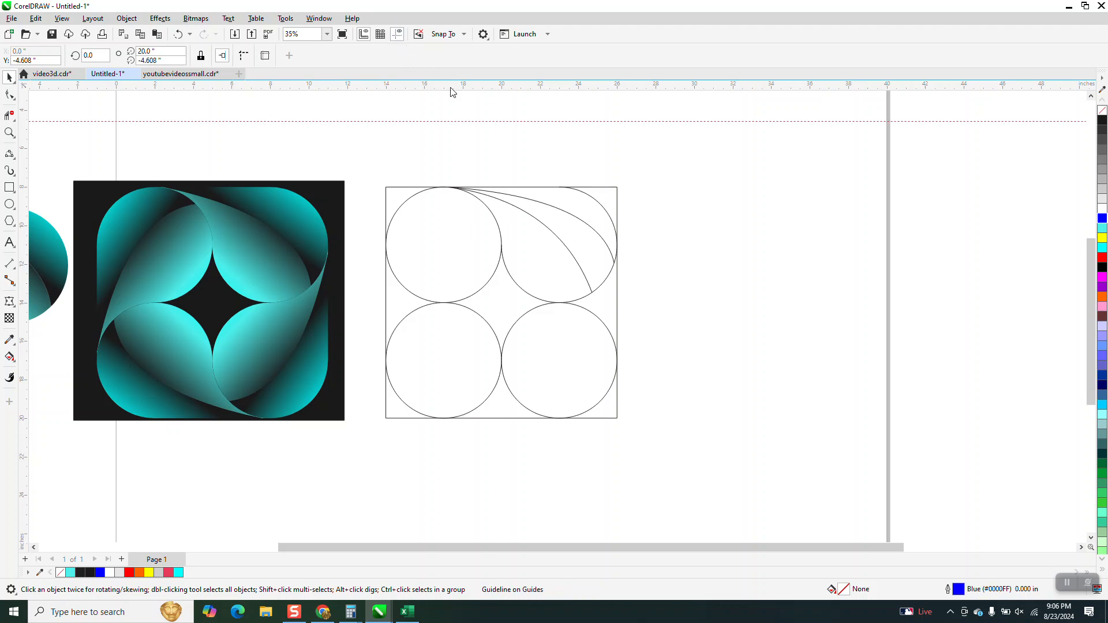
left_click_drag(467, 121, 466, 141)
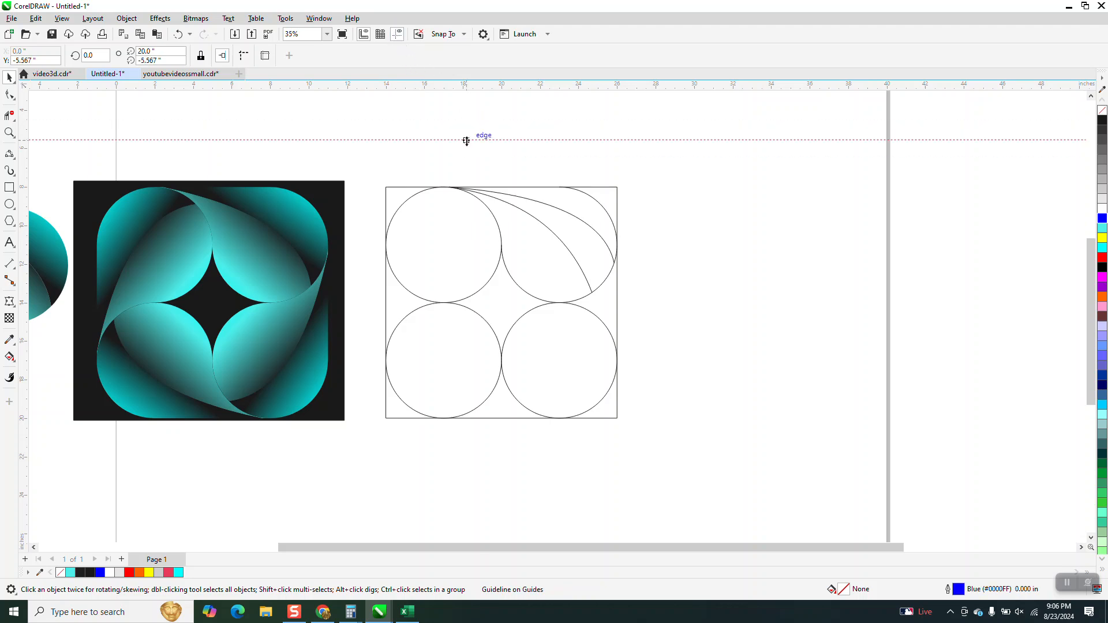
key("p")
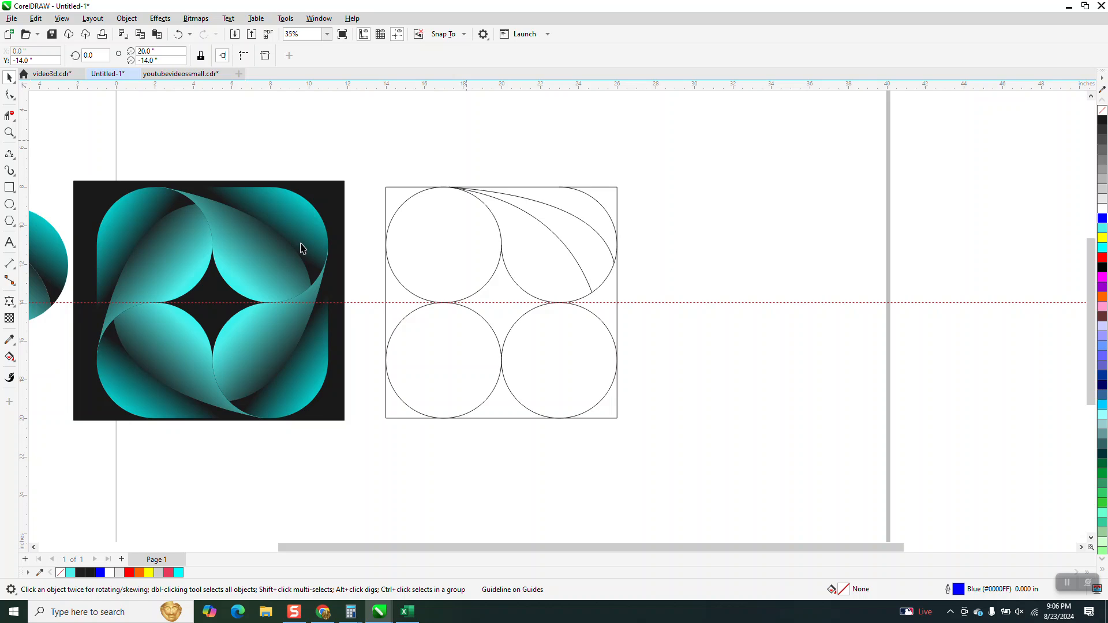
left_click_drag(29, 211, 395, 325)
key("p")
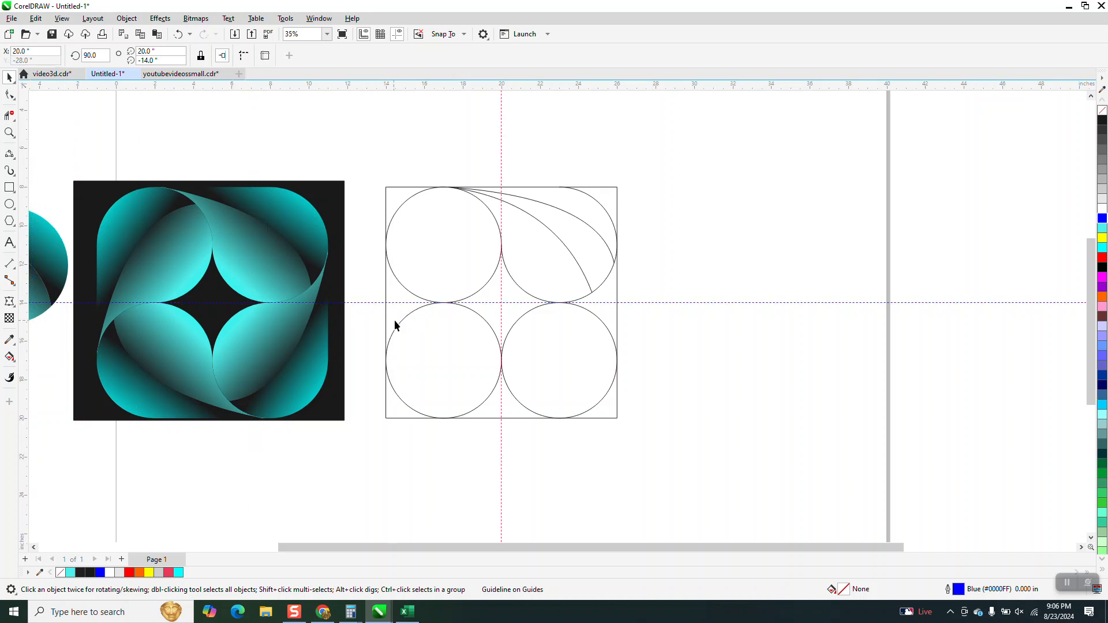
- Use Smart Fill with orange to fill the three petal regions formed by the two curves in the upper-right part of the wireframe
left_click(13, 362)
left_click(114, 72)
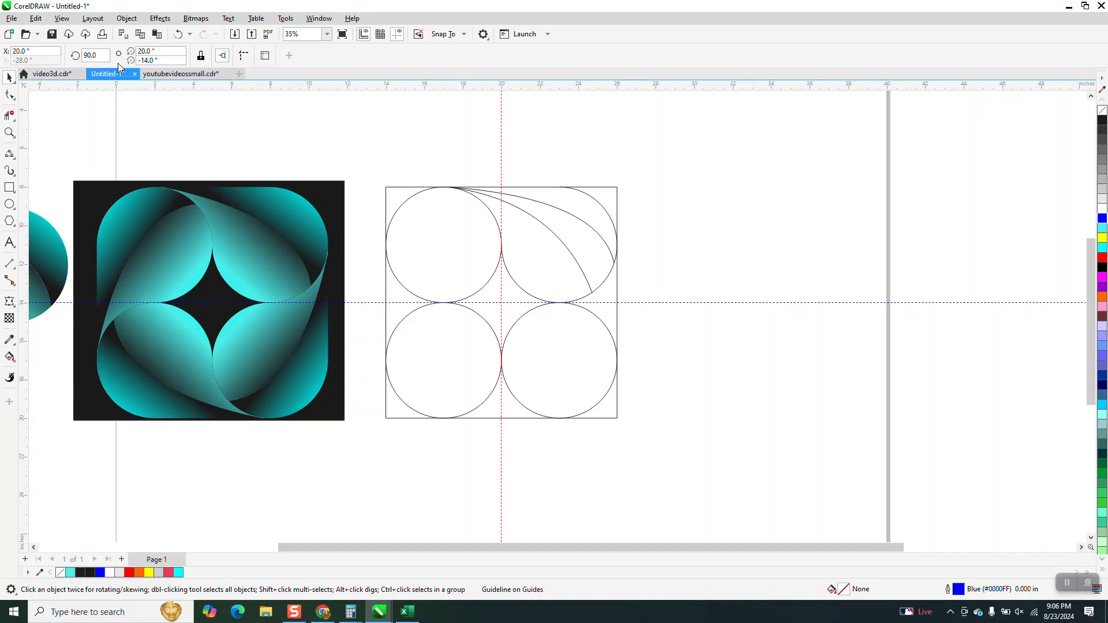
left_click(132, 55)
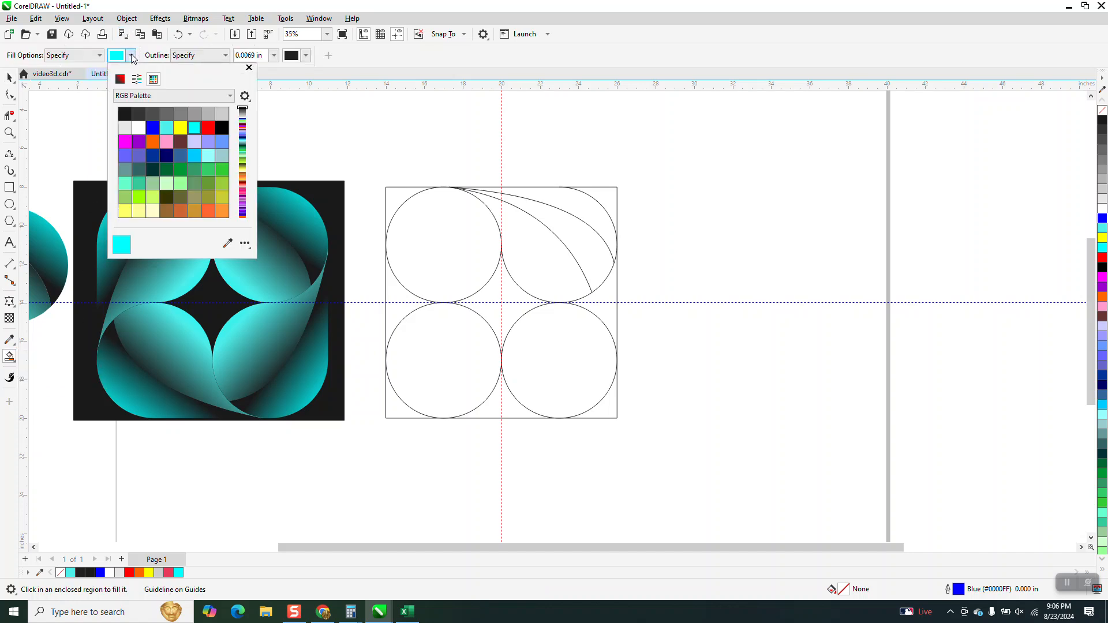
left_click(153, 143)
left_click(543, 267)
left_click(599, 242)
left_click(604, 220)
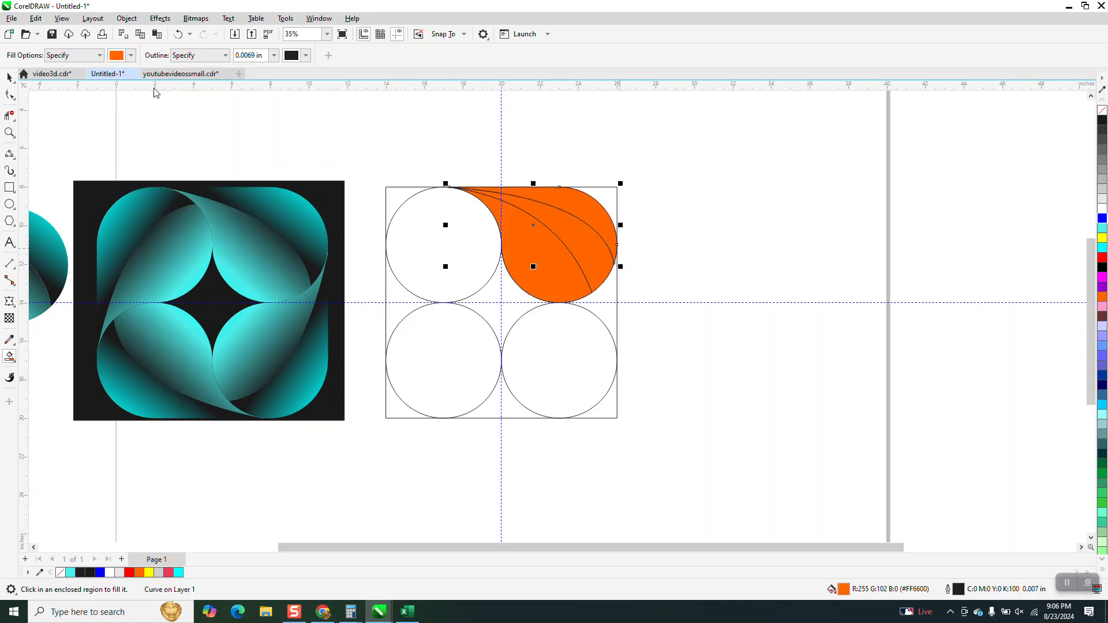
- Move the wireframe group 15 inches to the right, off the orange petal pieces
left_click(394, 215)
key("Right")
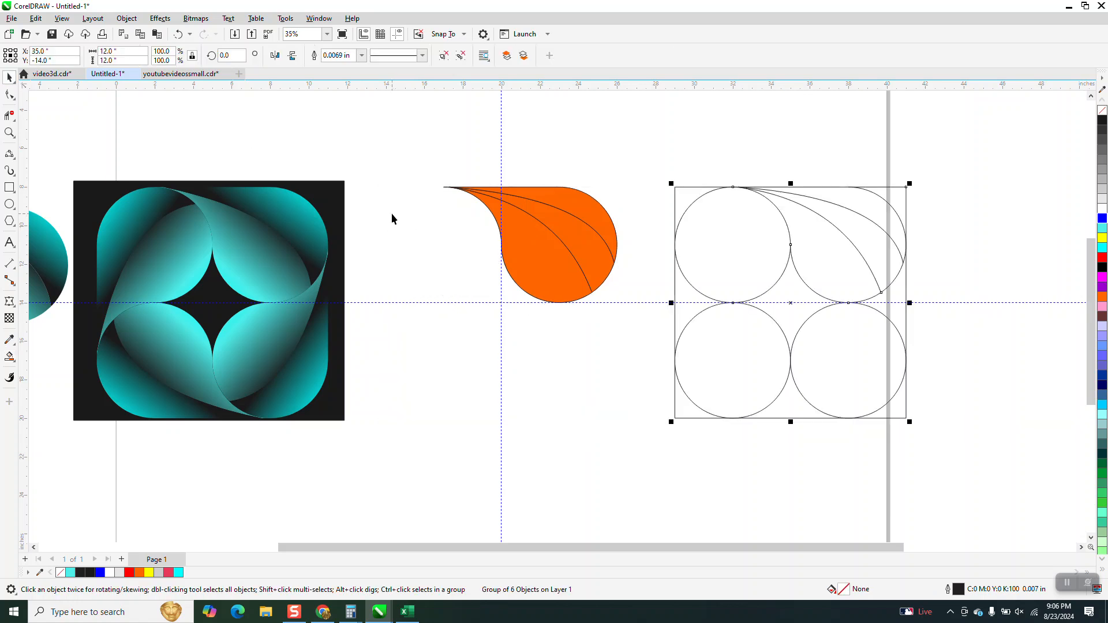
scroll(475, 291, "down", 1)
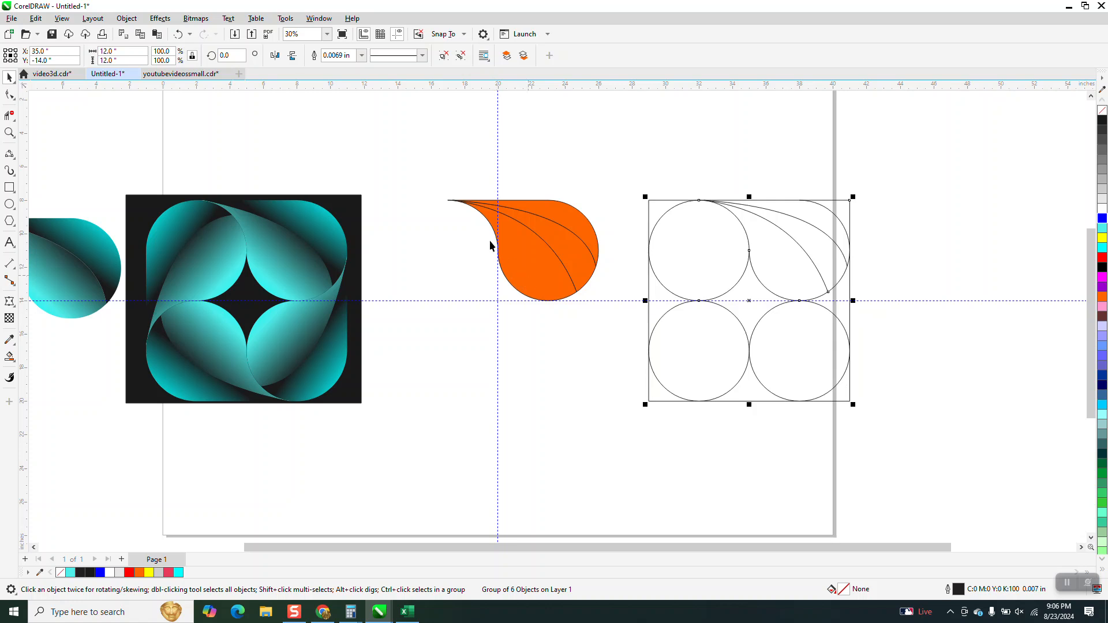
- Select the three orange petal pieces and remove their outlines
left_click_drag(452, 185, 635, 327)
left_click_drag(432, 157, 632, 347)
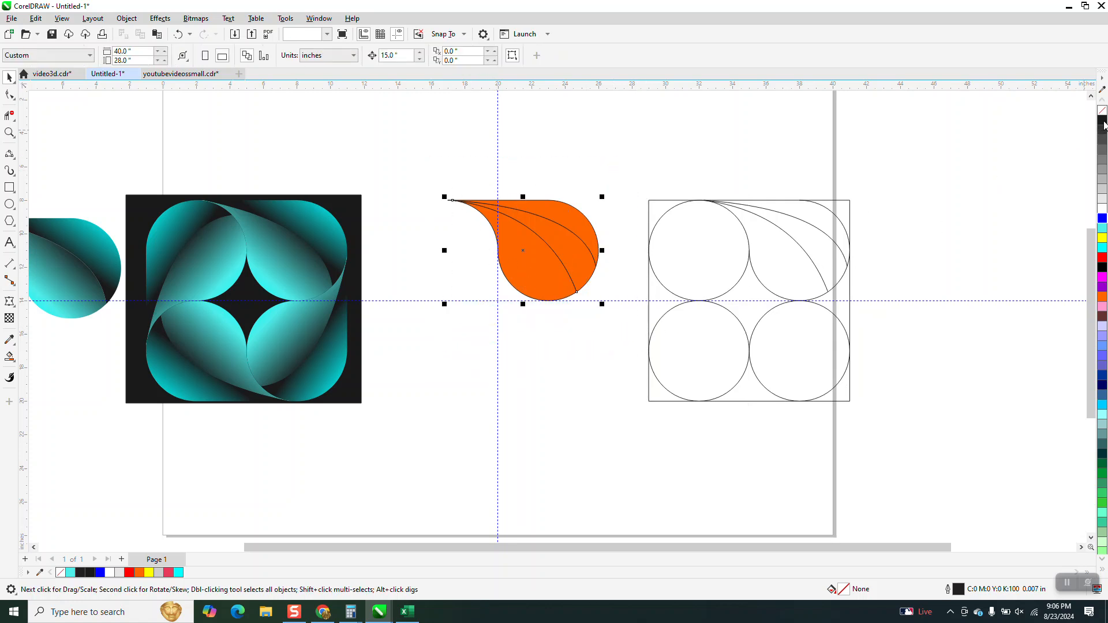
right_click(1103, 111)
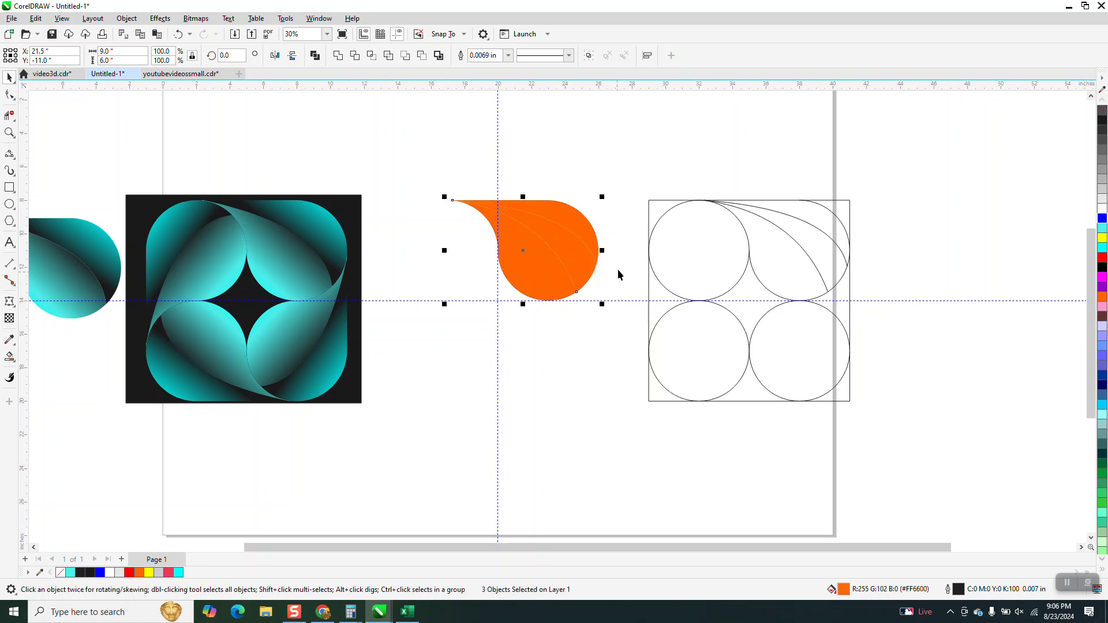
key("z")
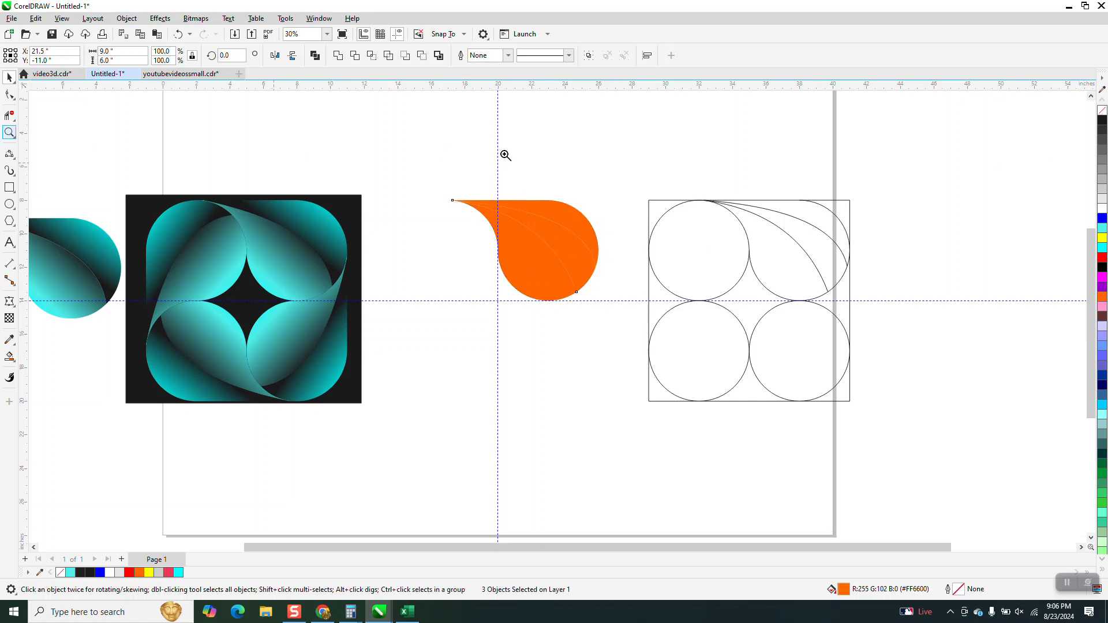
- Give the lower petal piece a linear fountain fill running from orange at its outer edge to black toward the inner curve
left_click_drag(408, 157, 693, 371)
left_click(14, 79)
left_click(453, 369)
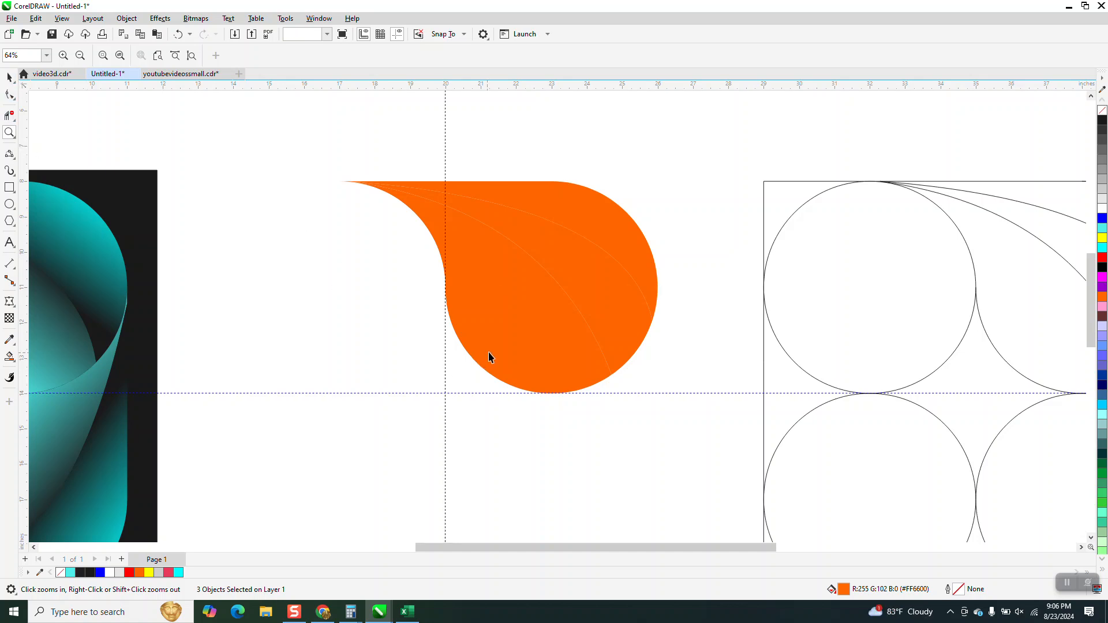
key("space")
left_click(489, 357)
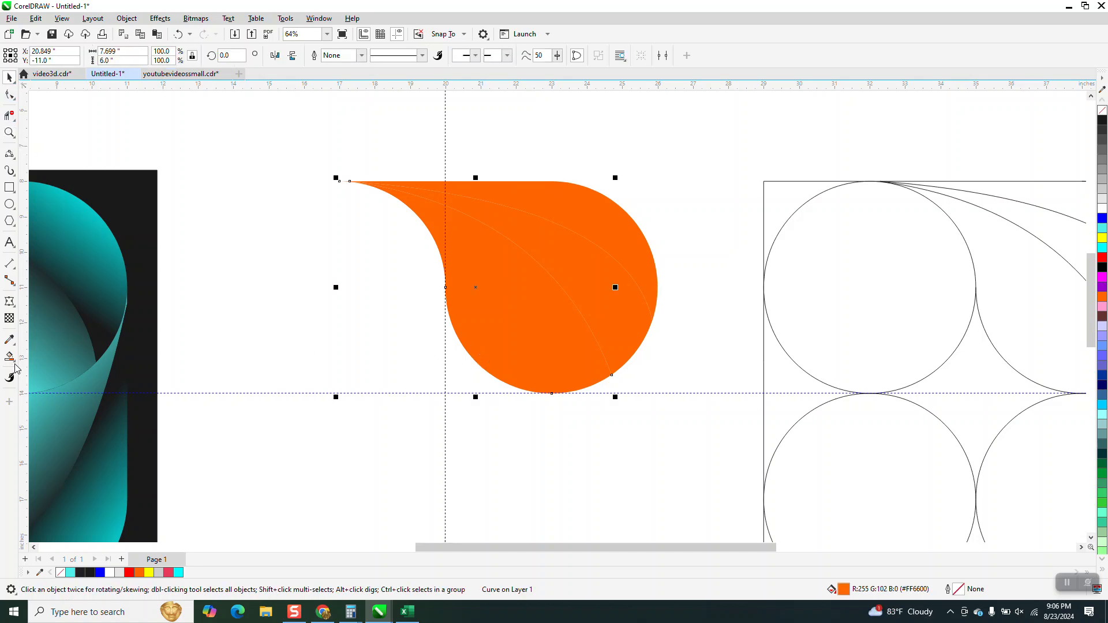
left_click(12, 358)
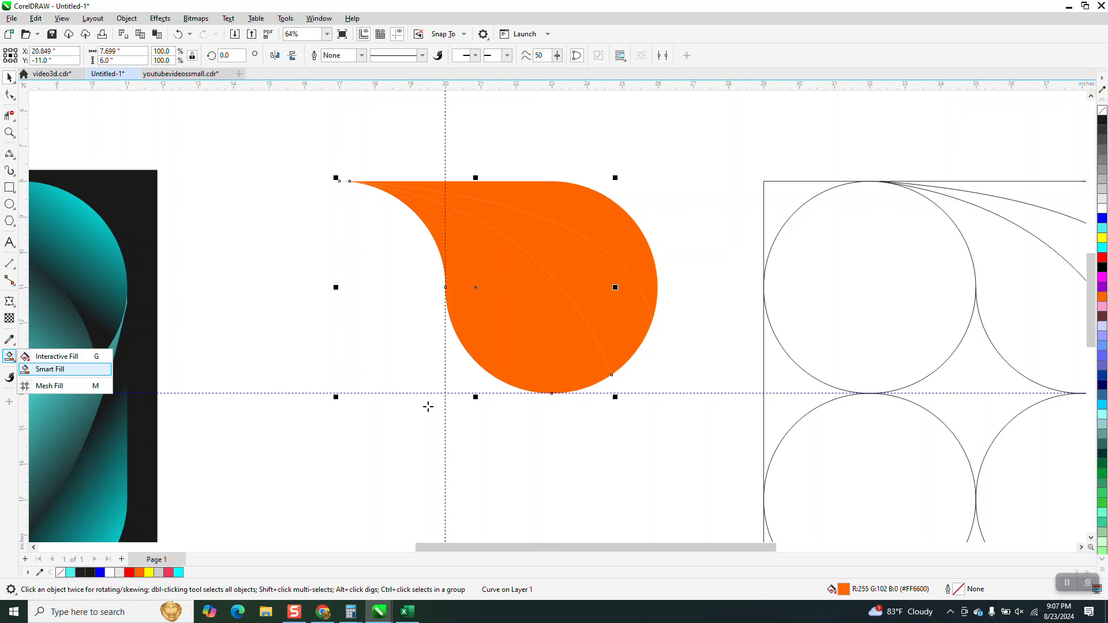
left_click(50, 369)
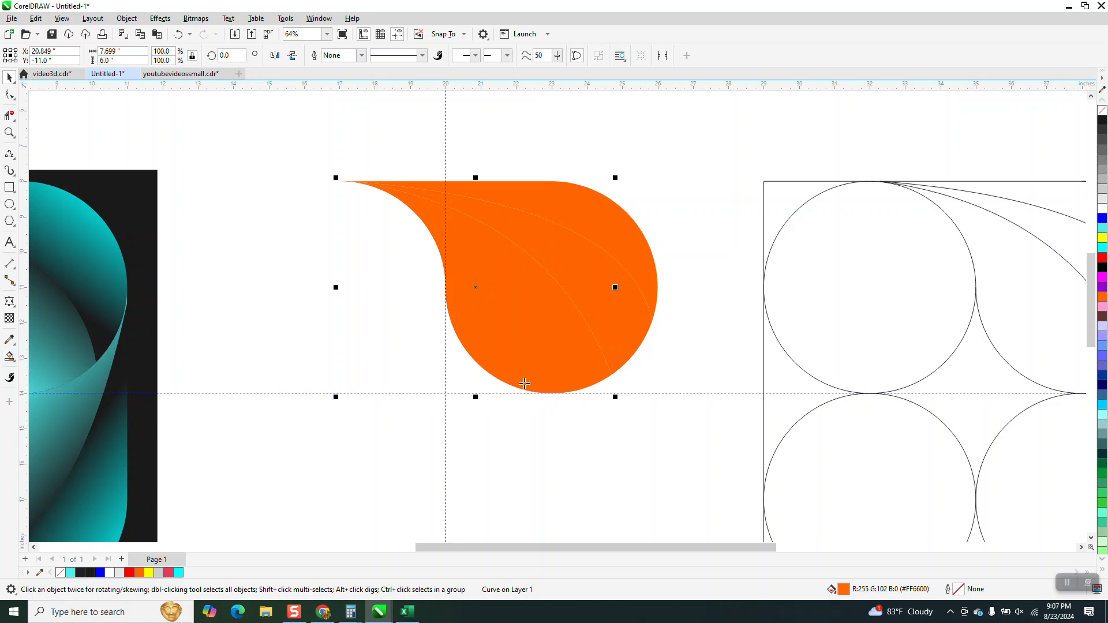
left_click(14, 362)
left_click(50, 361)
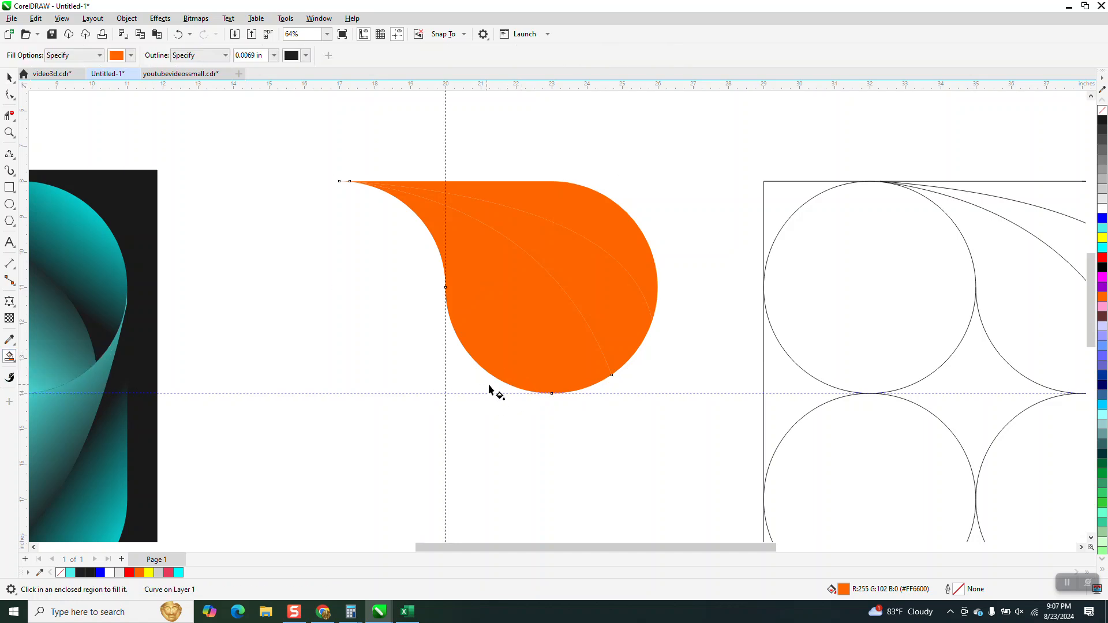
left_click_drag(494, 369, 565, 316)
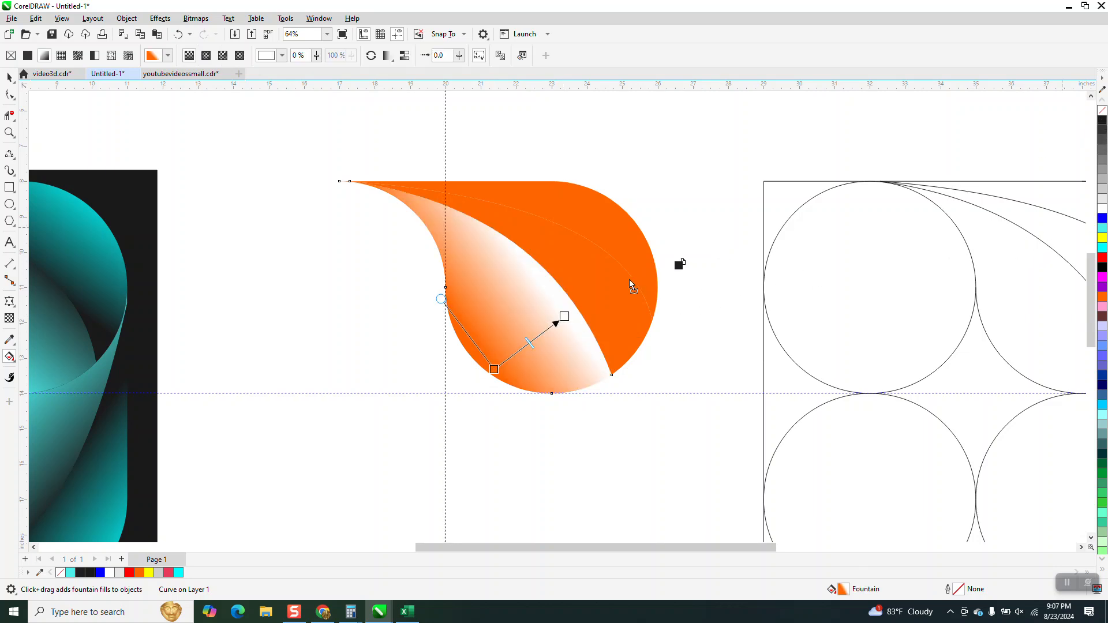
left_click_drag(572, 317, 571, 317)
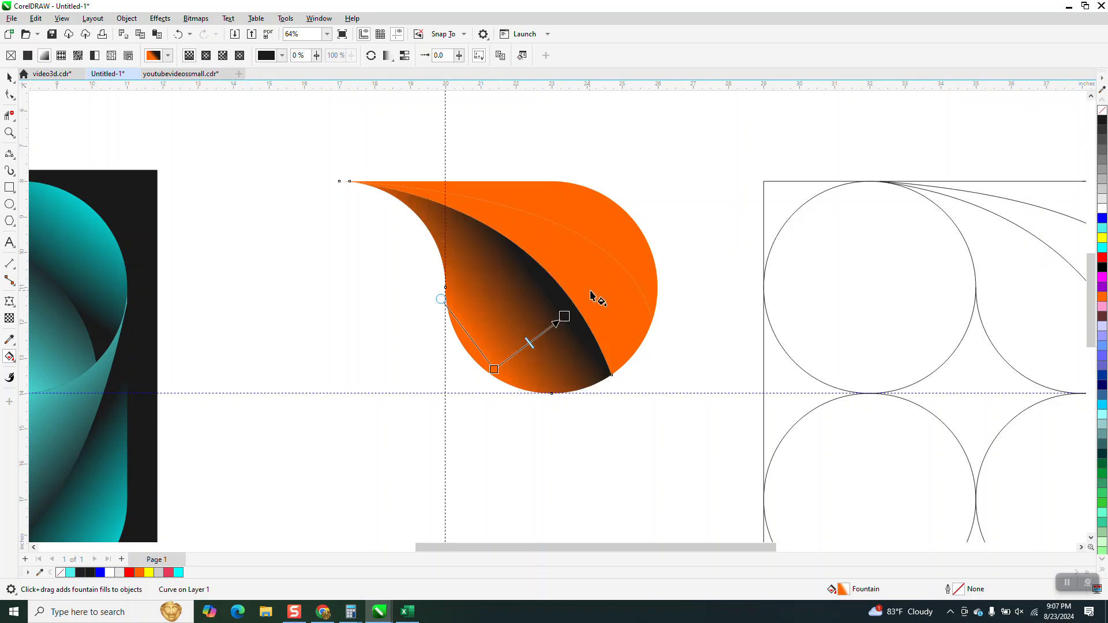
- Apply an orange-to-black fountain fill to the middle petal piece, with black along the lower curve, and adjust both ends of the gradient
left_click(594, 297)
left_click_drag(611, 273, 568, 313)
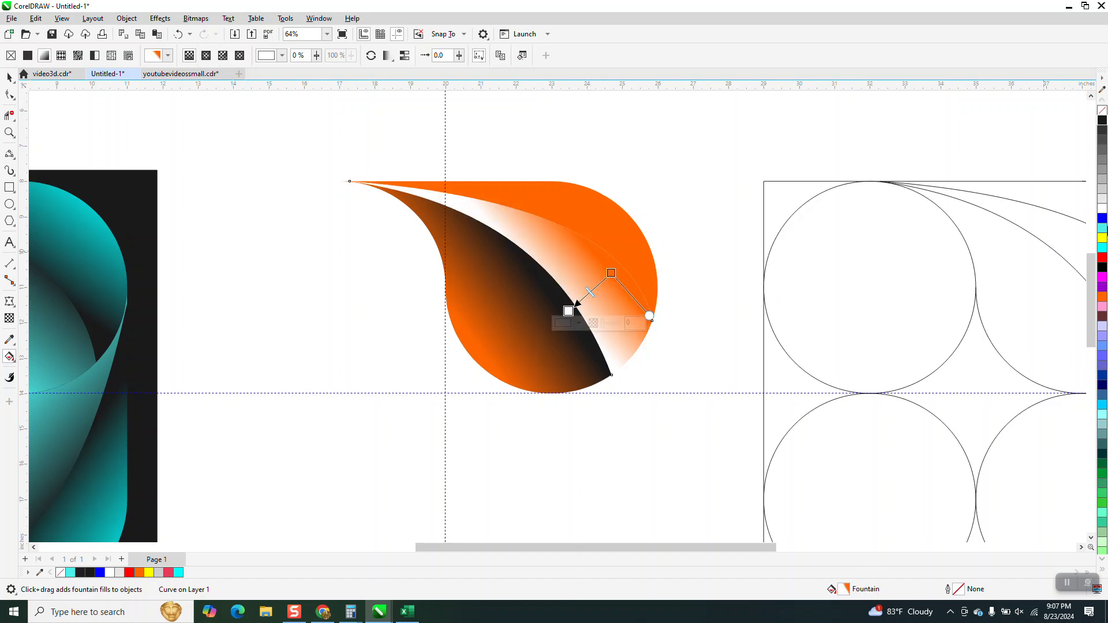
left_click_drag(1104, 127, 569, 311)
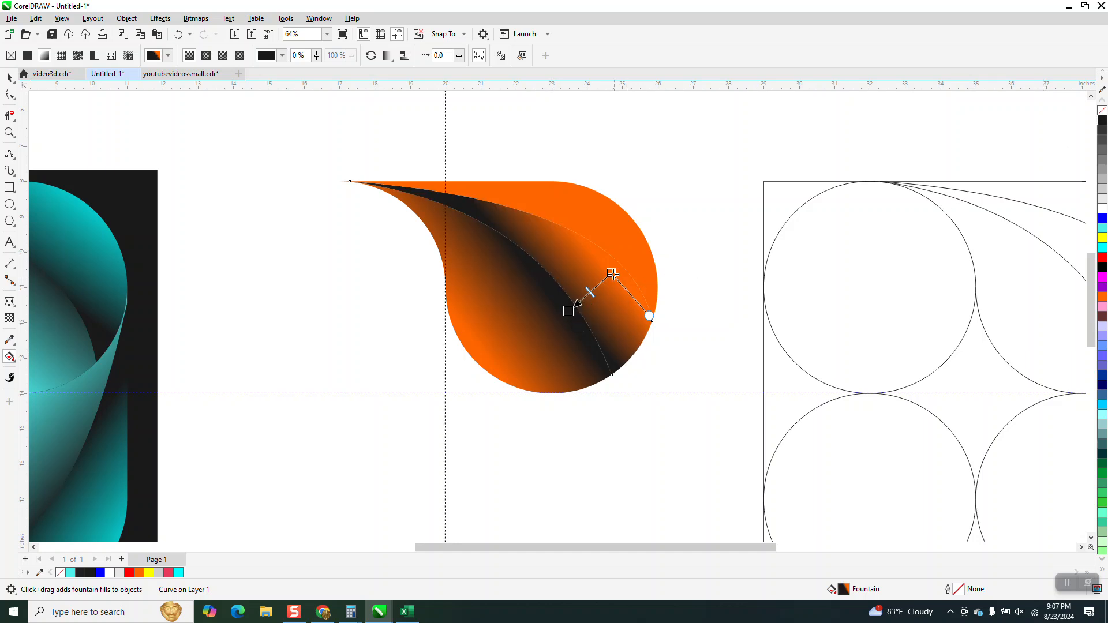
left_click_drag(623, 267, 636, 259)
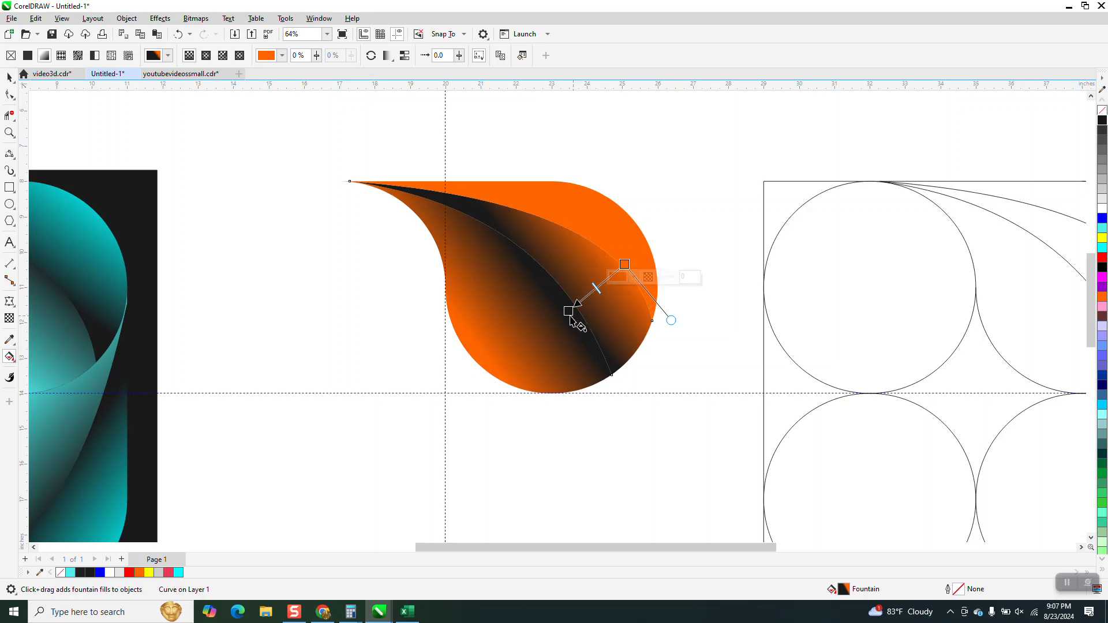
left_click_drag(569, 313, 584, 304)
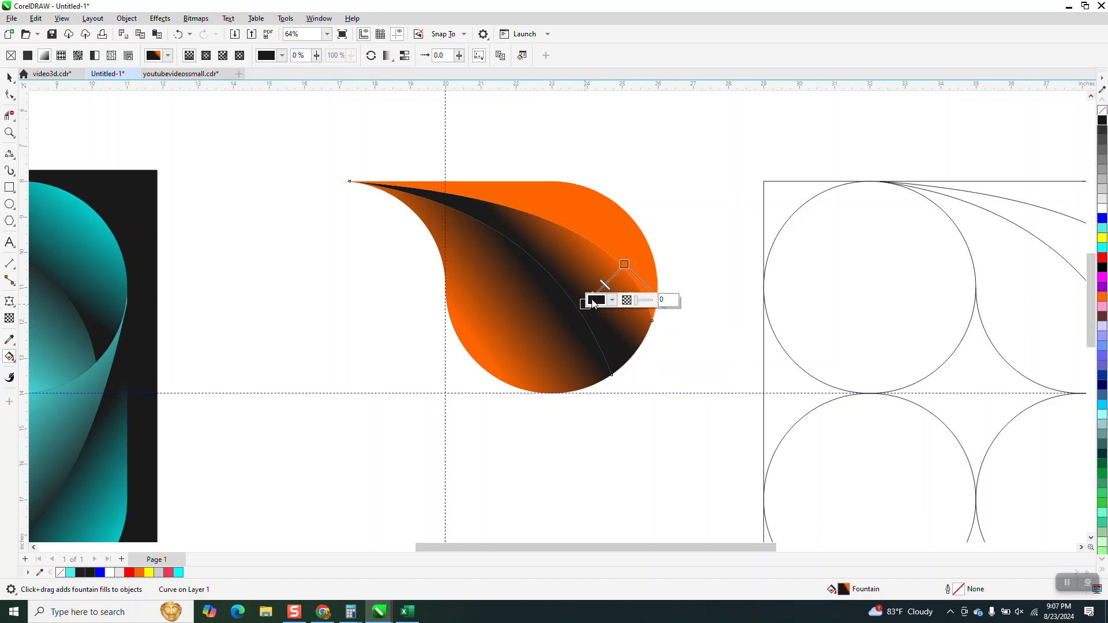
left_click_drag(583, 305, 559, 323)
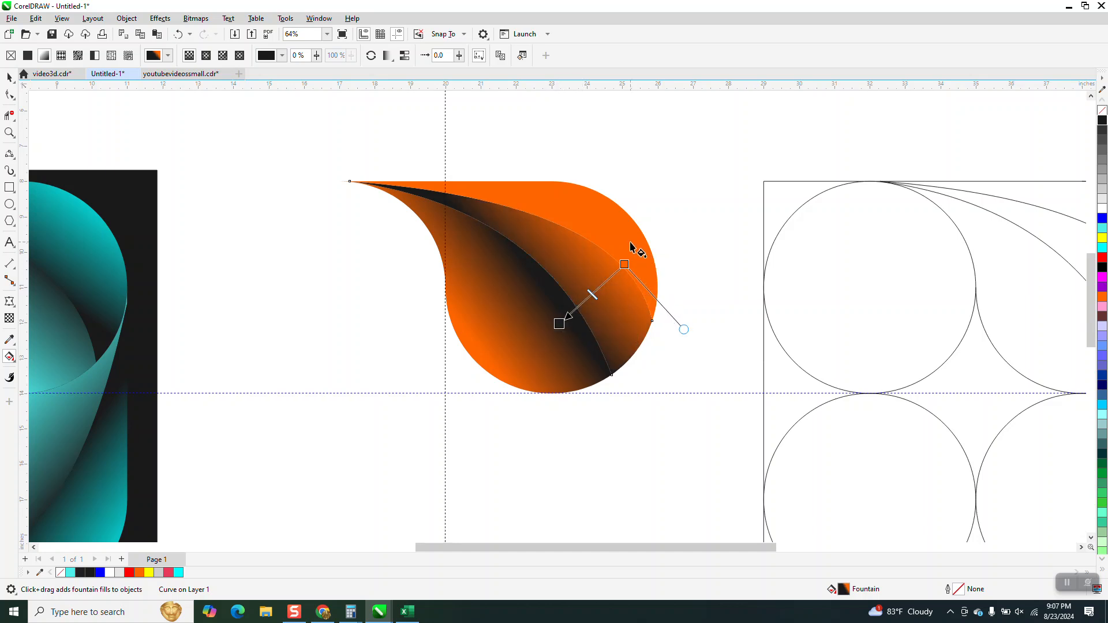
- Apply a fountain fill to the outer petal piece, running diagonally from orange near its upper edge to black near its right edge
left_click(637, 250)
left_click_drag(565, 195, 648, 262)
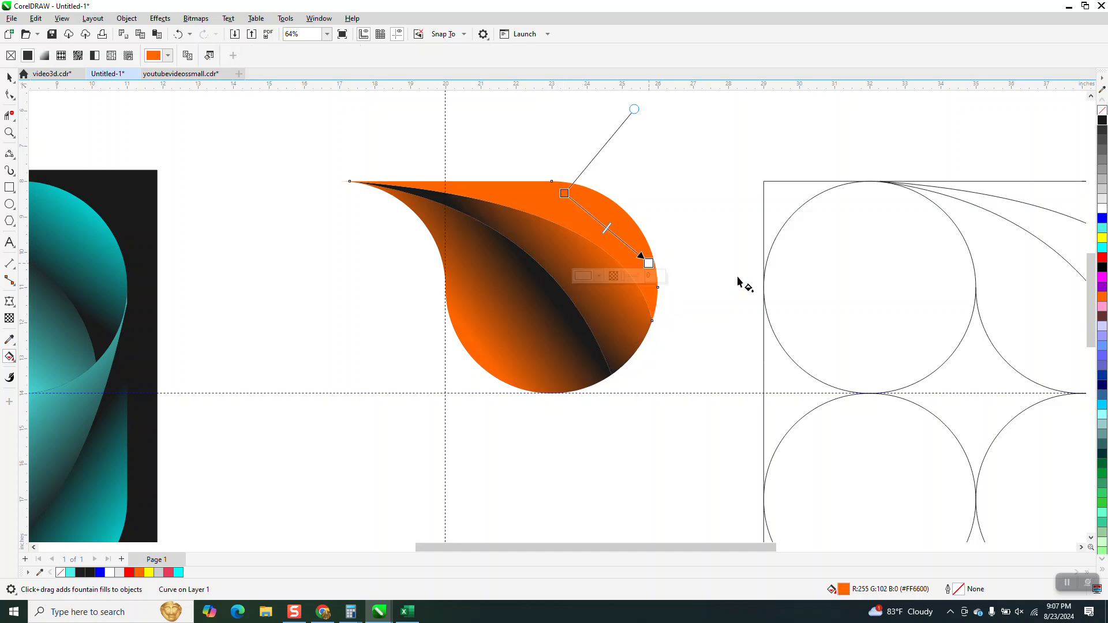
left_click_drag(1103, 120, 649, 264)
scroll(578, 313, "down", 3)
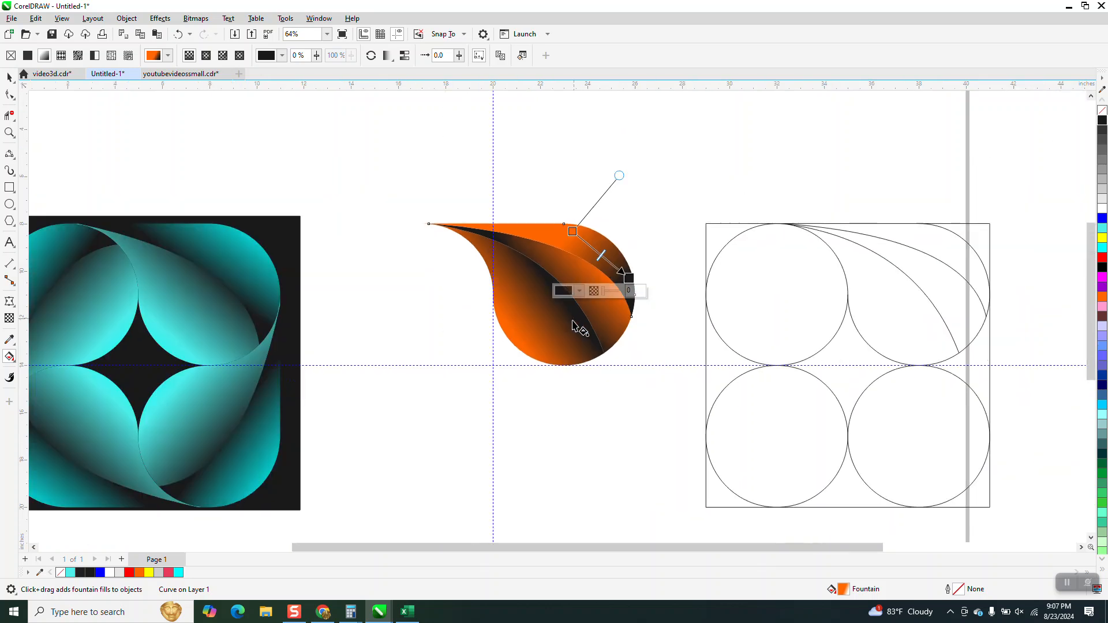
left_click(10, 77)
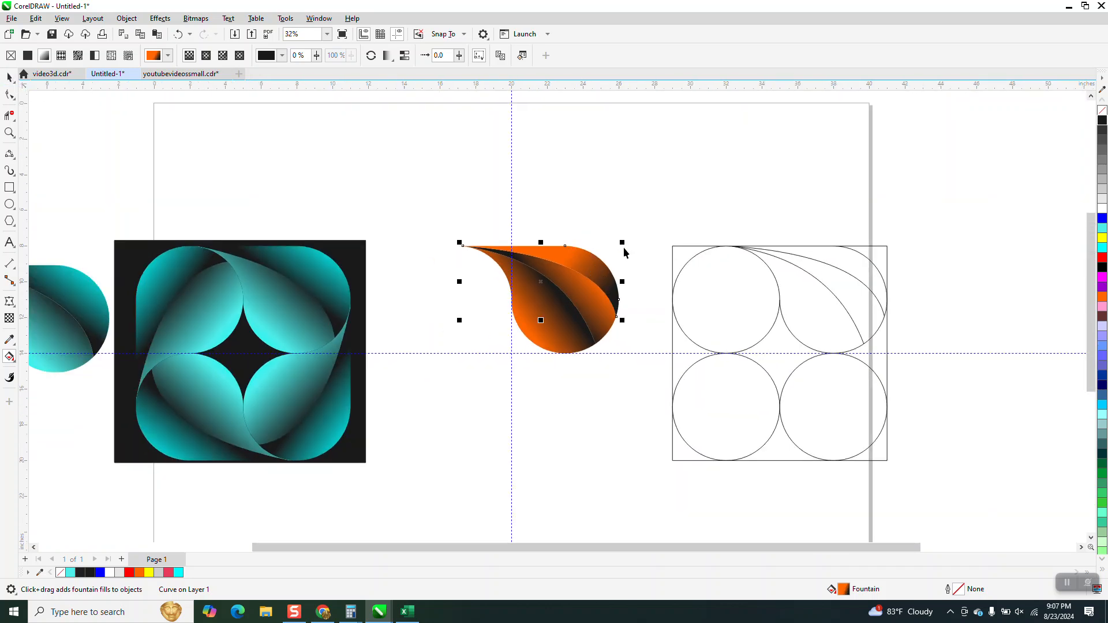
key("space")
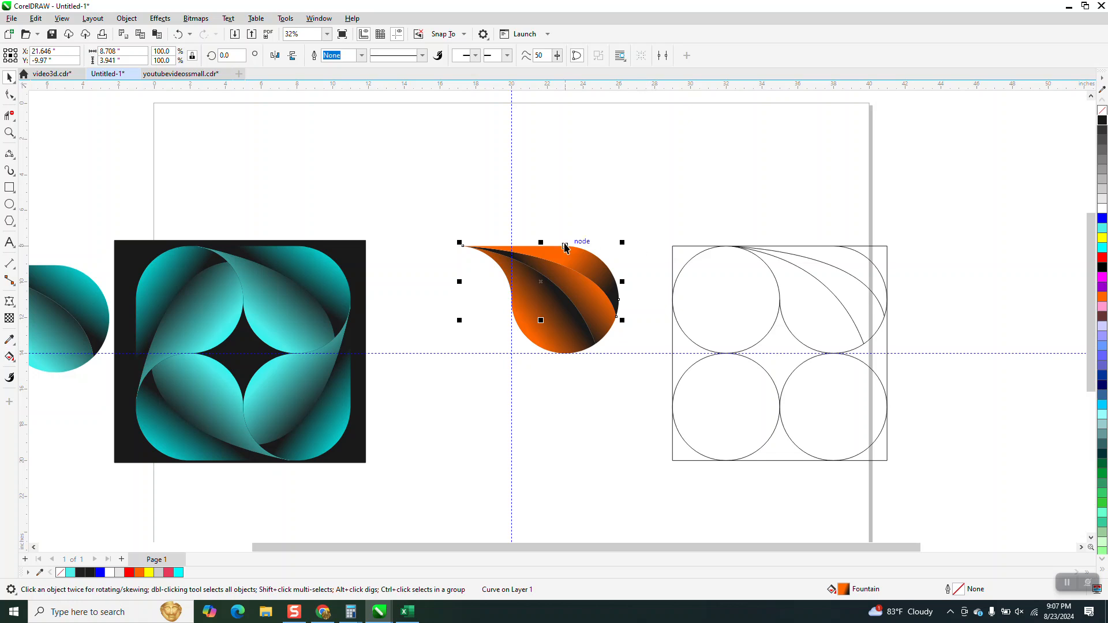
- Clone the outer petal piece and move the clone 15 inches up
left_click(503, 225)
left_click(598, 276)
left_click(62, 19)
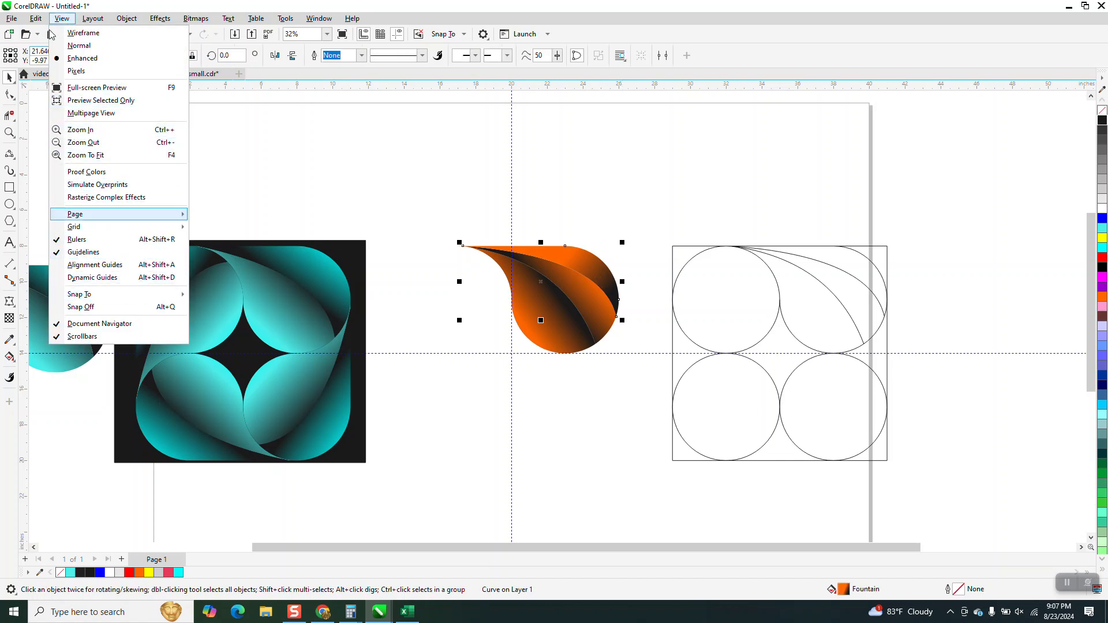
key("Escape")
left_click(36, 18)
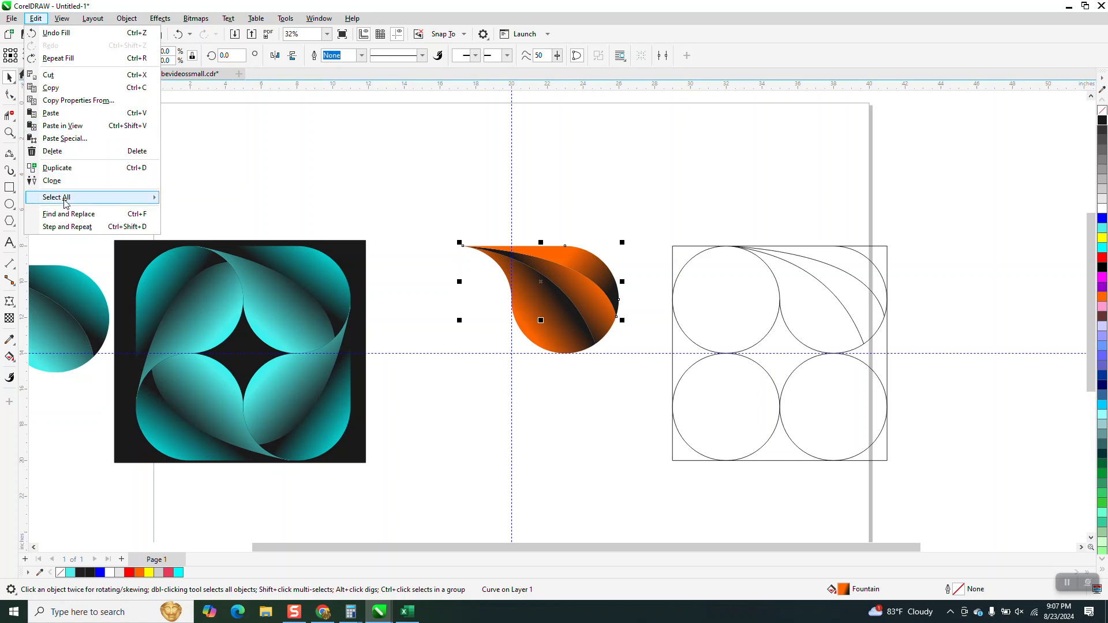
key("Escape")
key("Up")
- Clone the middle and lower petal pieces one at a time and move each clone 15 inches up
left_click(572, 296)
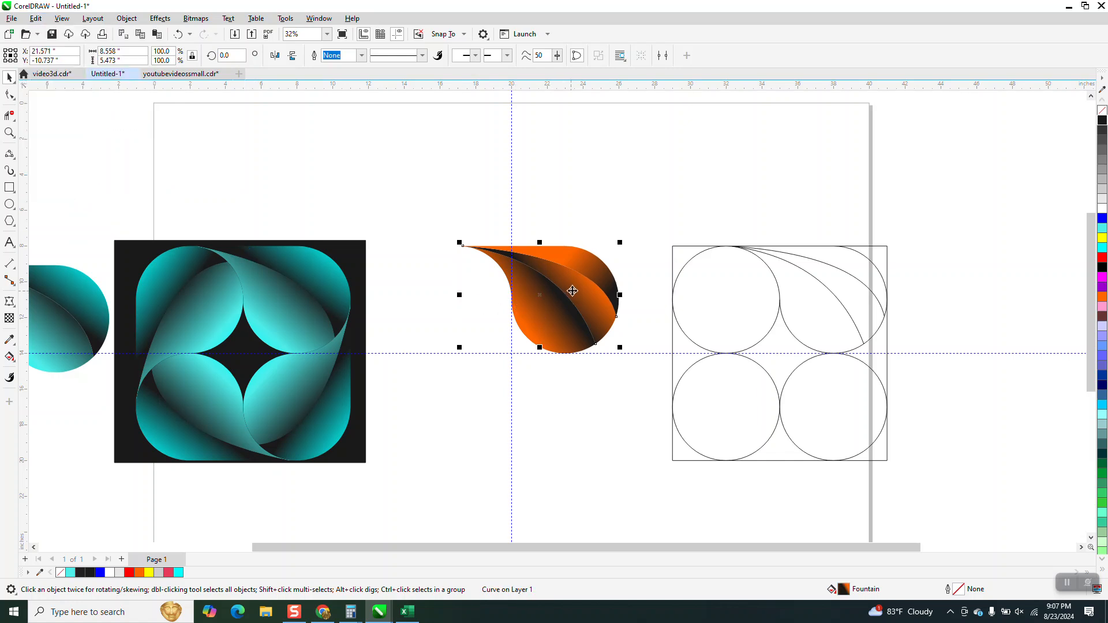
left_click(36, 18)
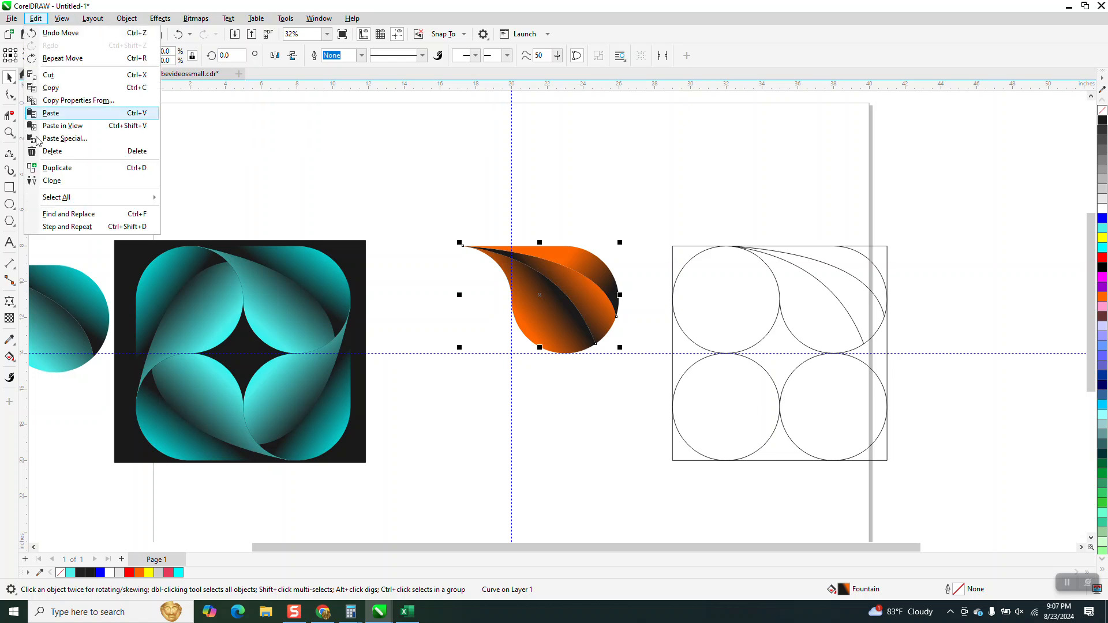
left_click(51, 182)
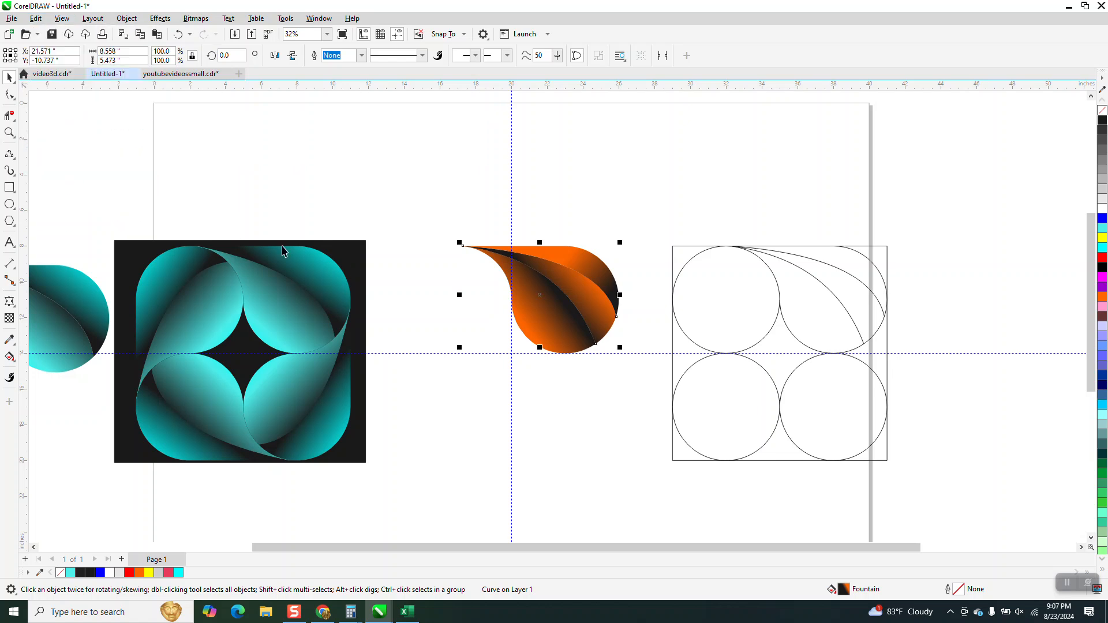
left_click(521, 325)
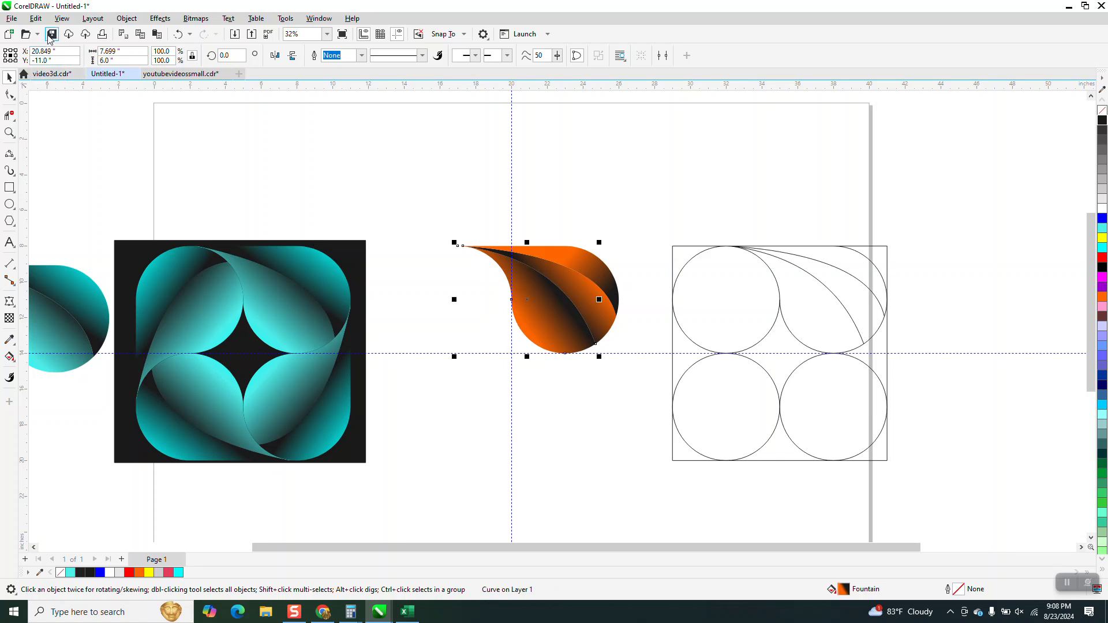
left_click(35, 18)
left_click(59, 181)
- Select the three control petal pieces and move them to the empty area just above the wireframe
left_click(541, 339)
left_click(598, 326)
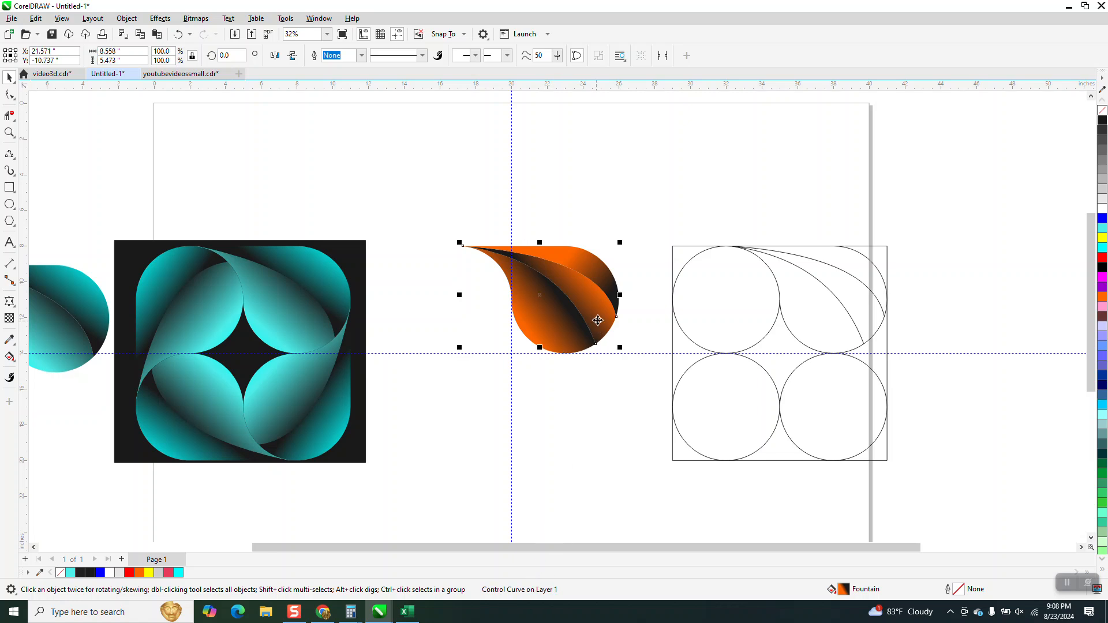
left_click(606, 284)
scroll(567, 478, "down", 4)
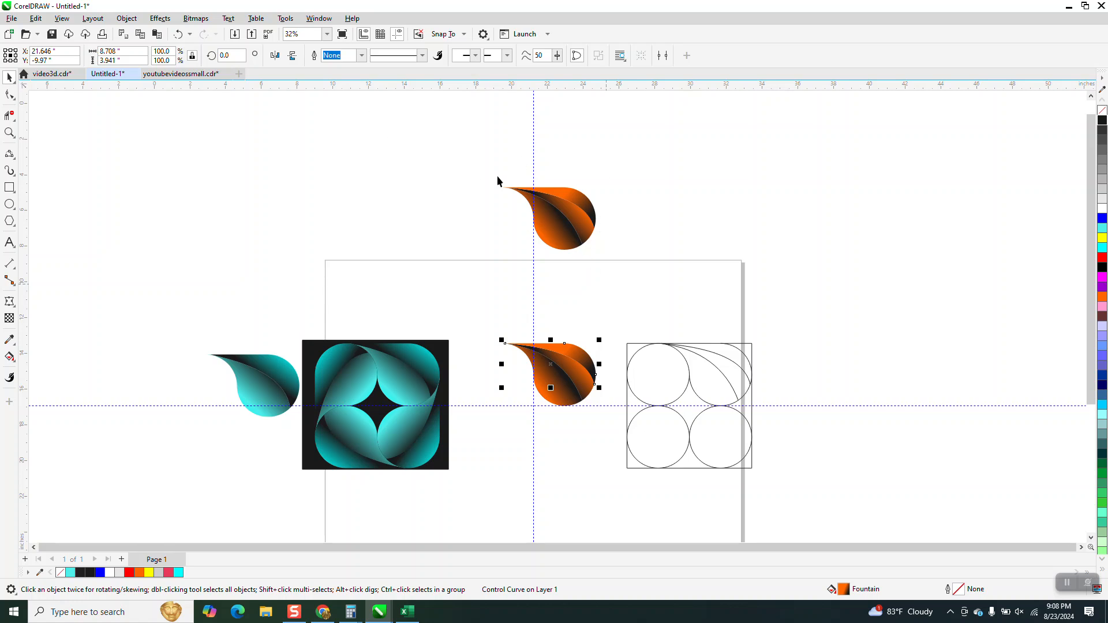
left_click_drag(500, 327, 618, 420)
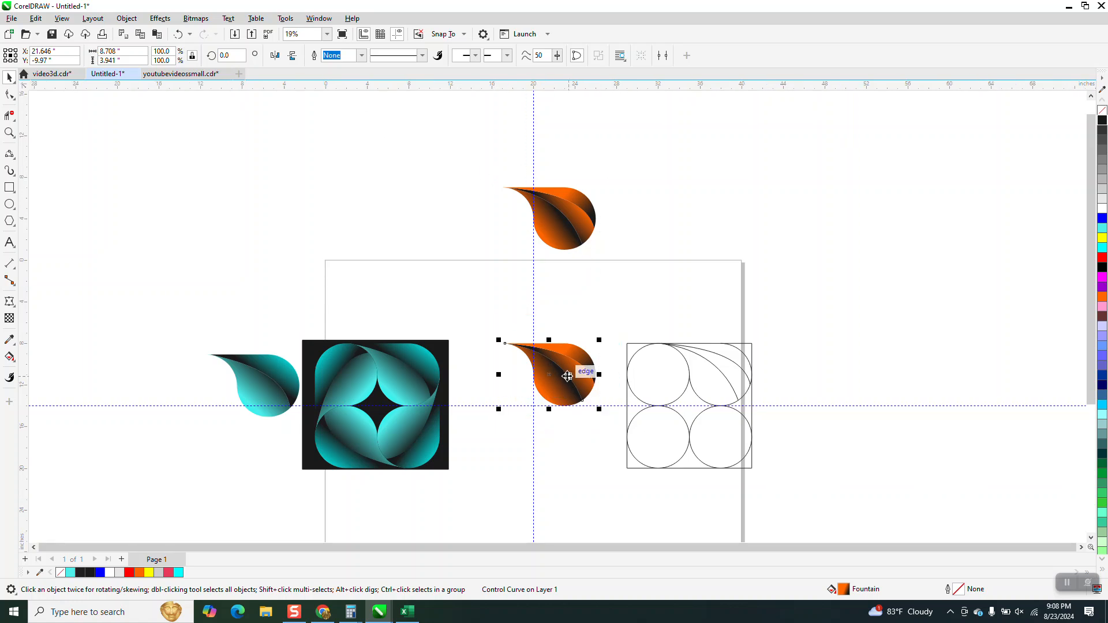
left_click_drag(658, 314, 666, 297)
- Move the three cloned petal pieces 15 inches down, back to the guidelines, and group them
left_click_drag(474, 157, 613, 278)
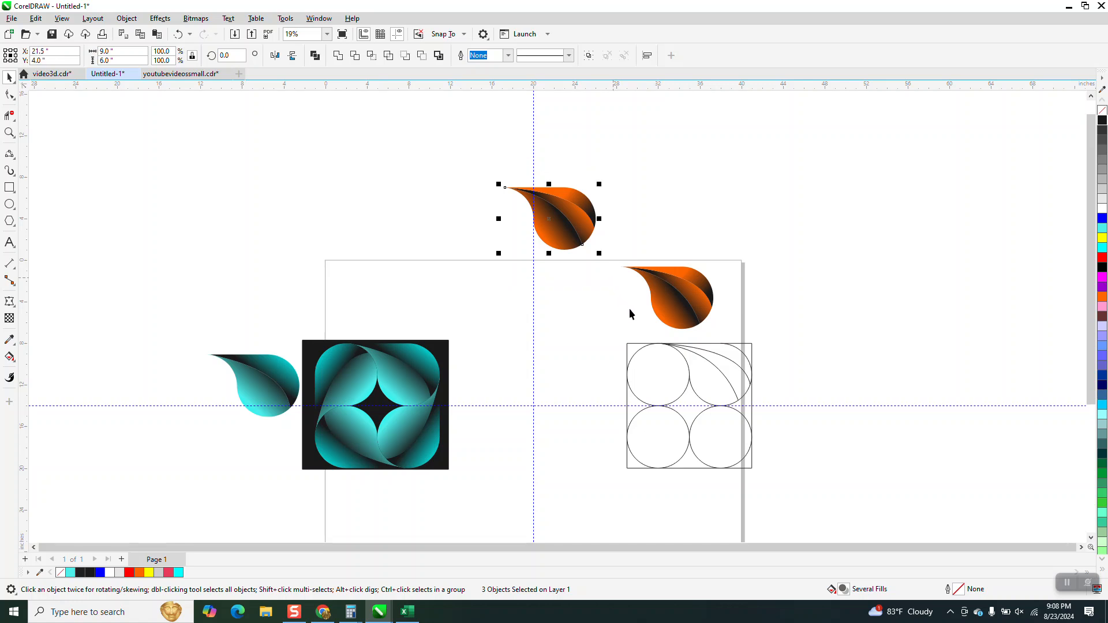
key("Down")
left_click(9, 132)
left_click_drag(408, 290, 582, 427)
left_click(11, 79)
scroll(476, 252, "down", 1)
left_click_drag(517, 210, 882, 476)
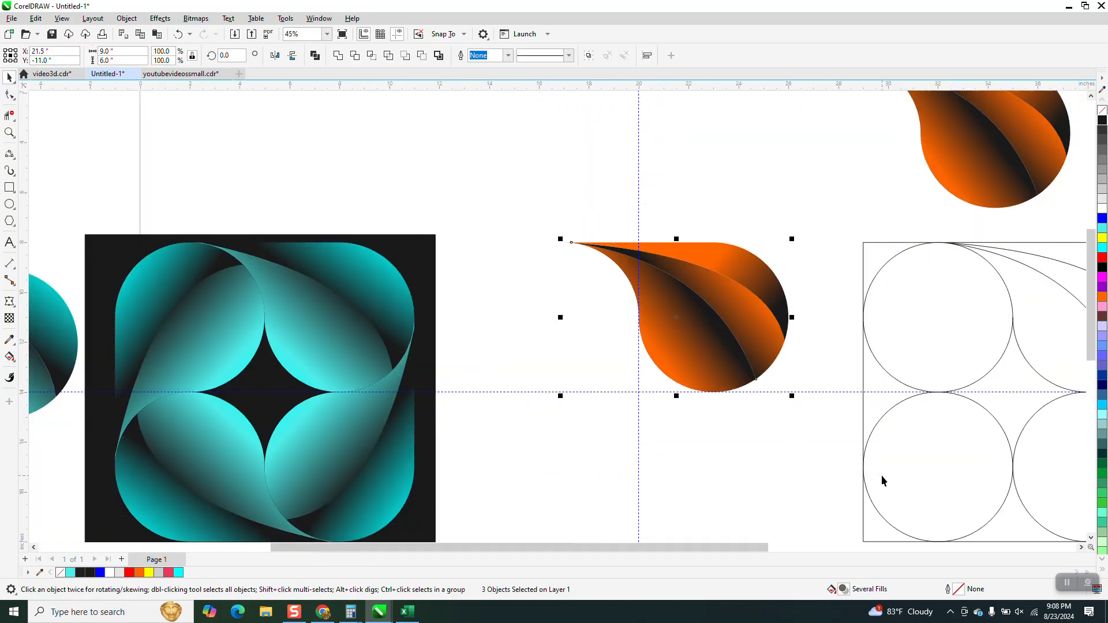
key("ctrl+g")
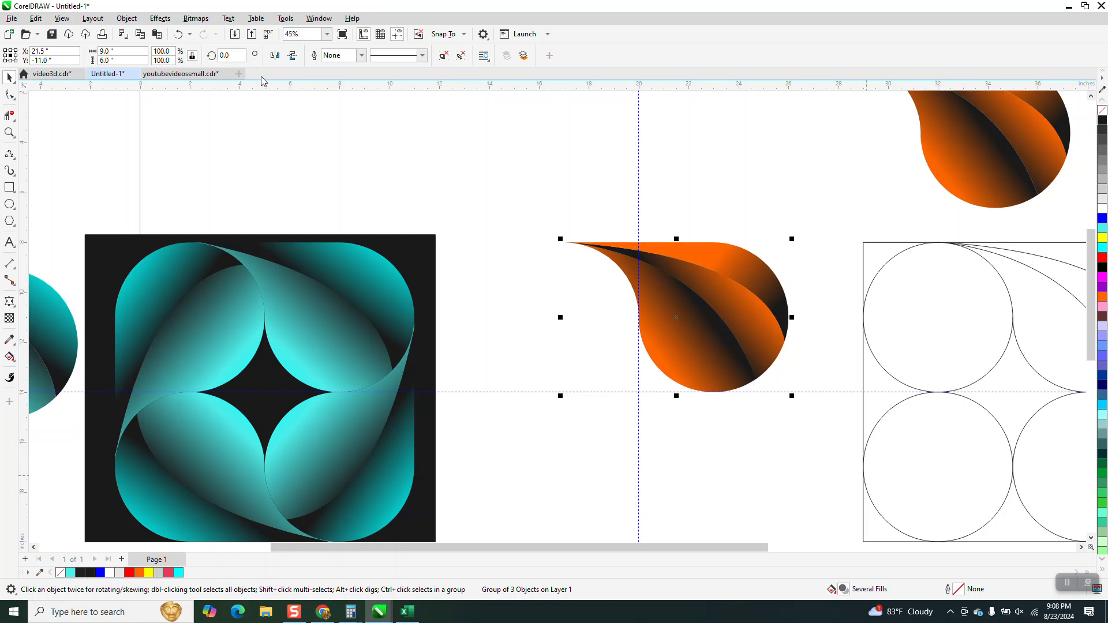
- Create three rotated copies of the petal group in 90-degree increments around the guideline intersection to complete the four-petal design
left_click(224, 56)
type("90")
key("Return")
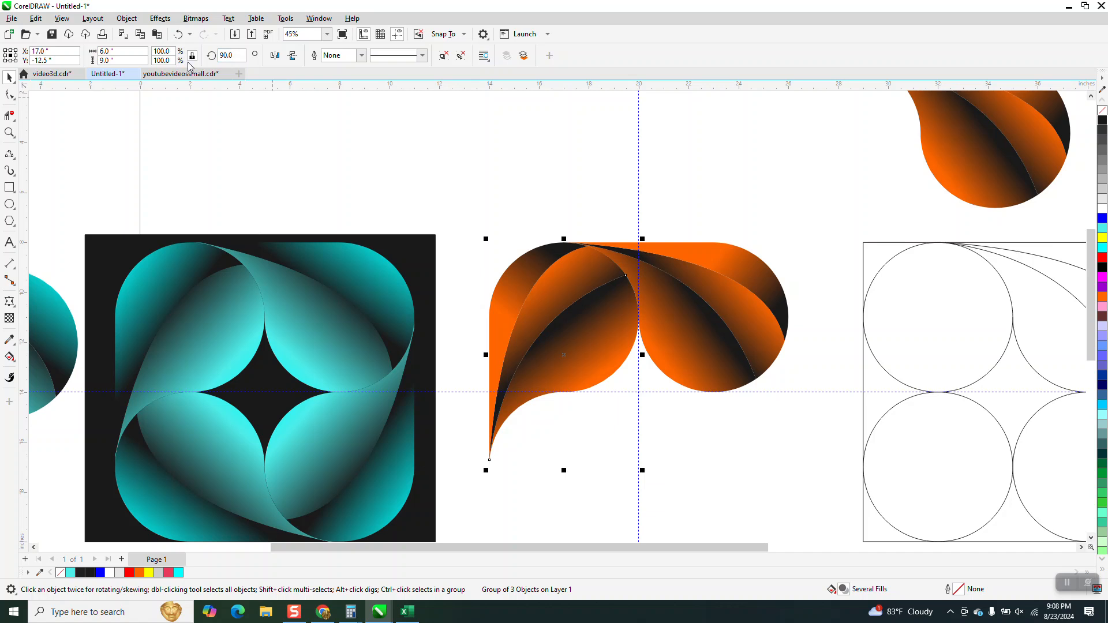
key("ctrl+r")
key("ctrl+r")
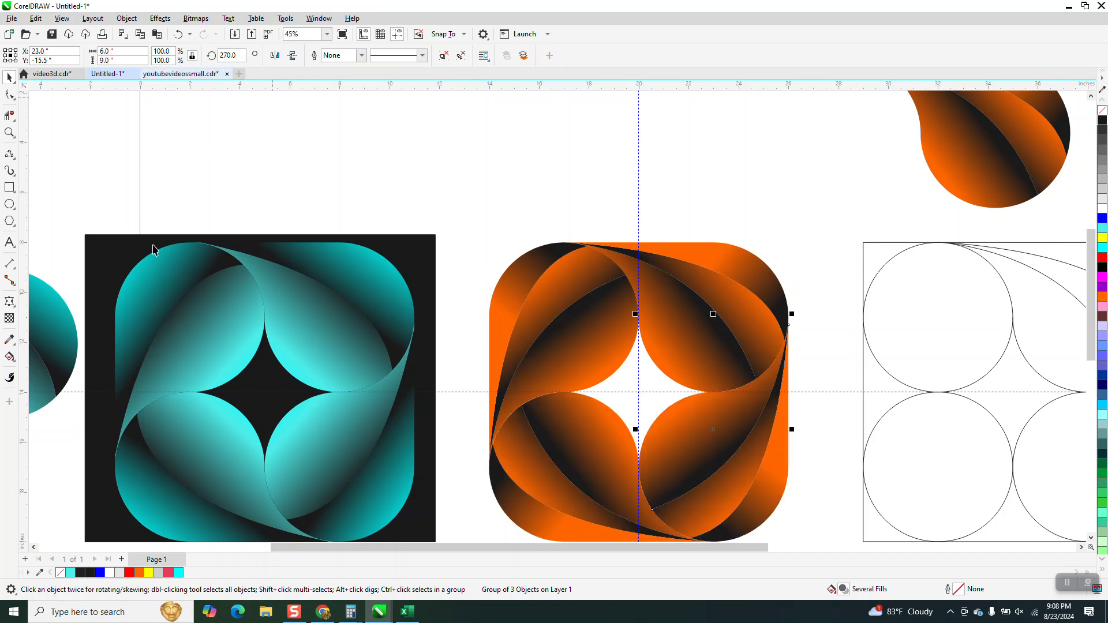
- Hide the guidelines and ungroup the four orange petal groups
scroll(562, 276, "down", 1)
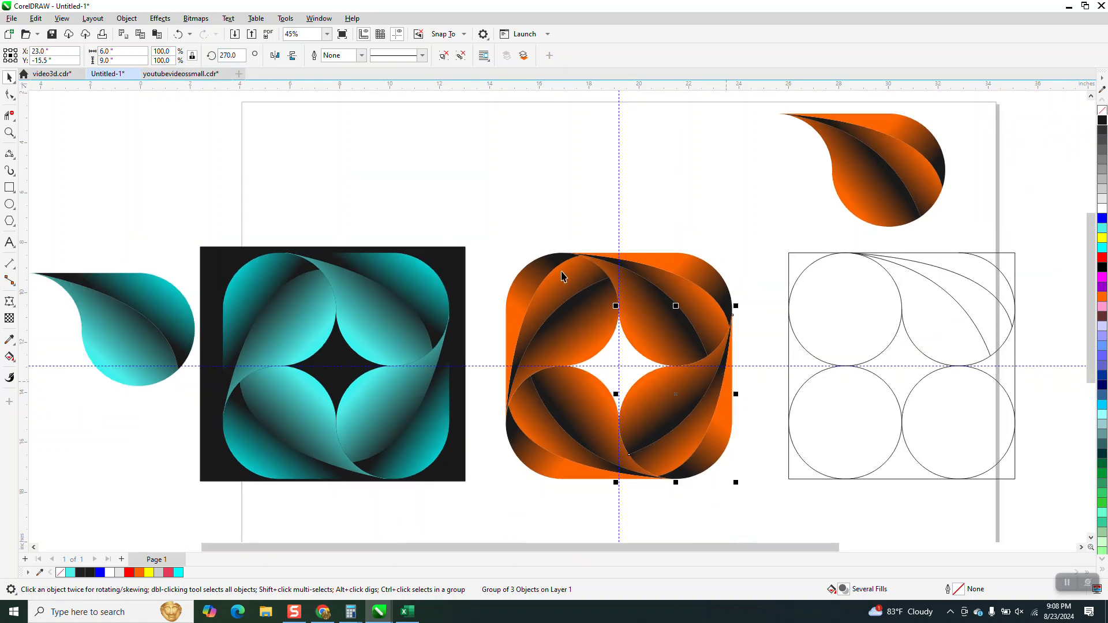
left_click(396, 37)
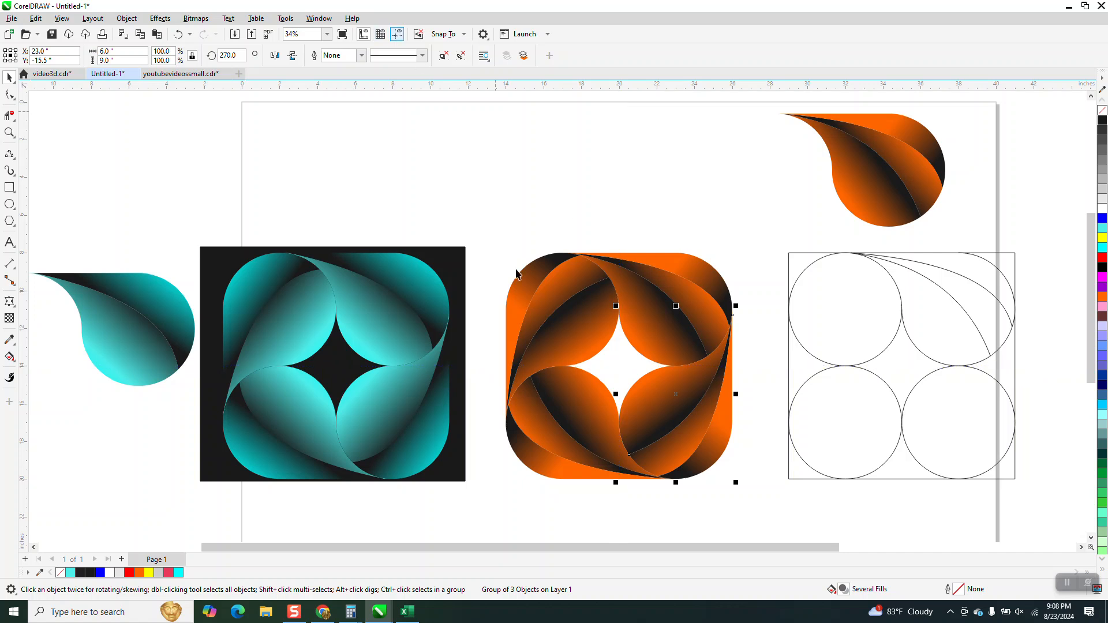
left_click_drag(495, 219, 750, 485)
left_click(126, 19)
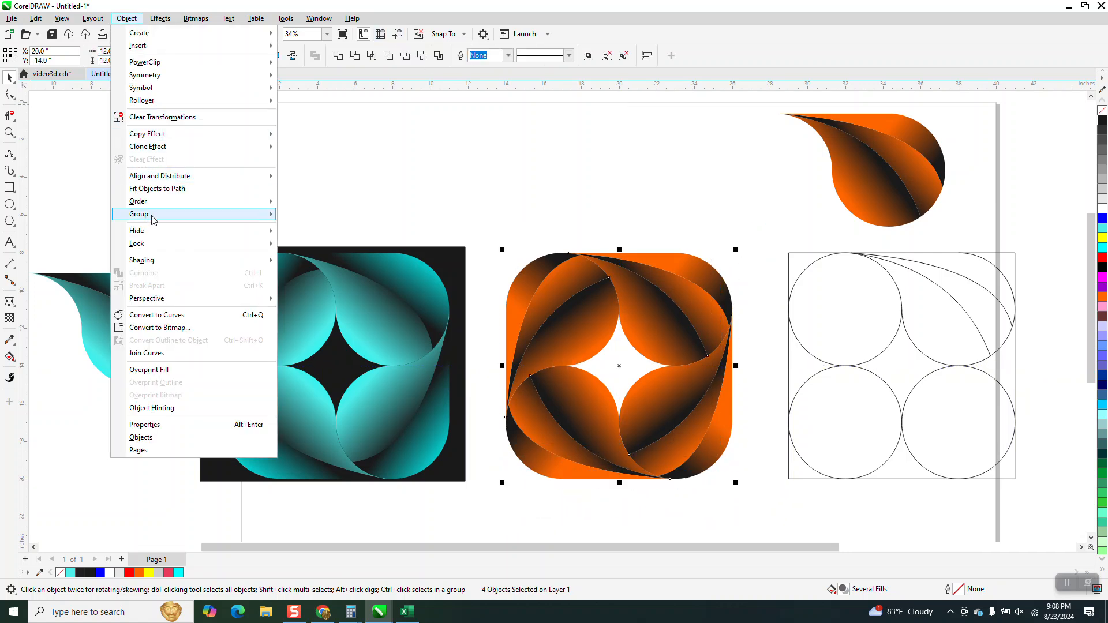
mouse_move(248, 214)
left_click(322, 225)
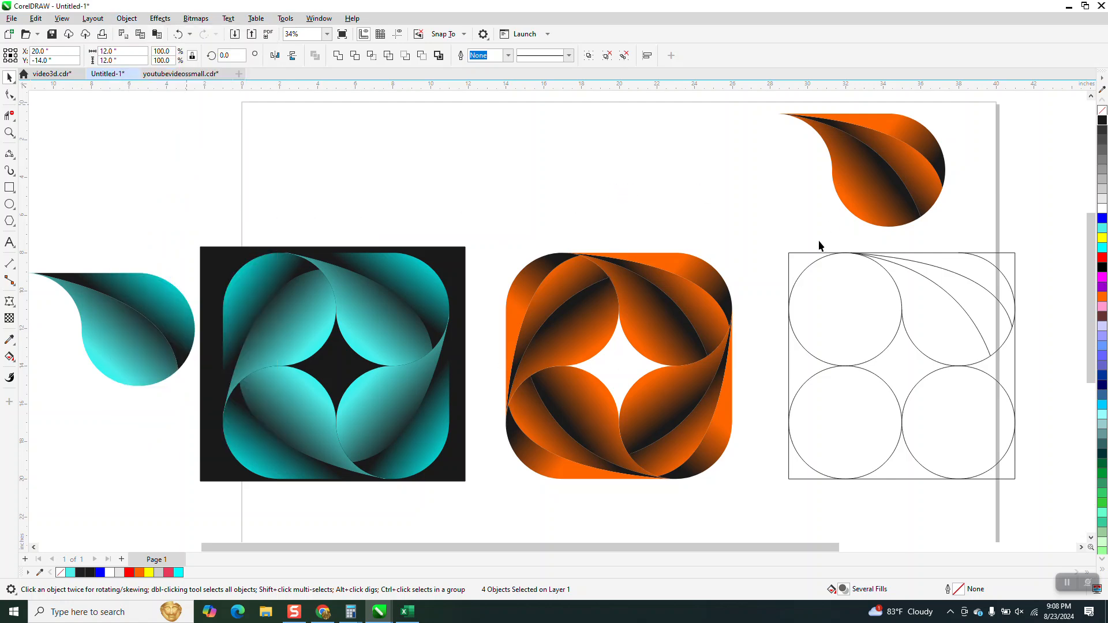
- Select the three control petal pieces above the wireframe and move them directly above the orange four-petal design
scroll(815, 227, "down", 1)
left_click_drag(786, 126, 939, 248)
left_click(719, 206)
left_click_drag(891, 187, 686, 198)
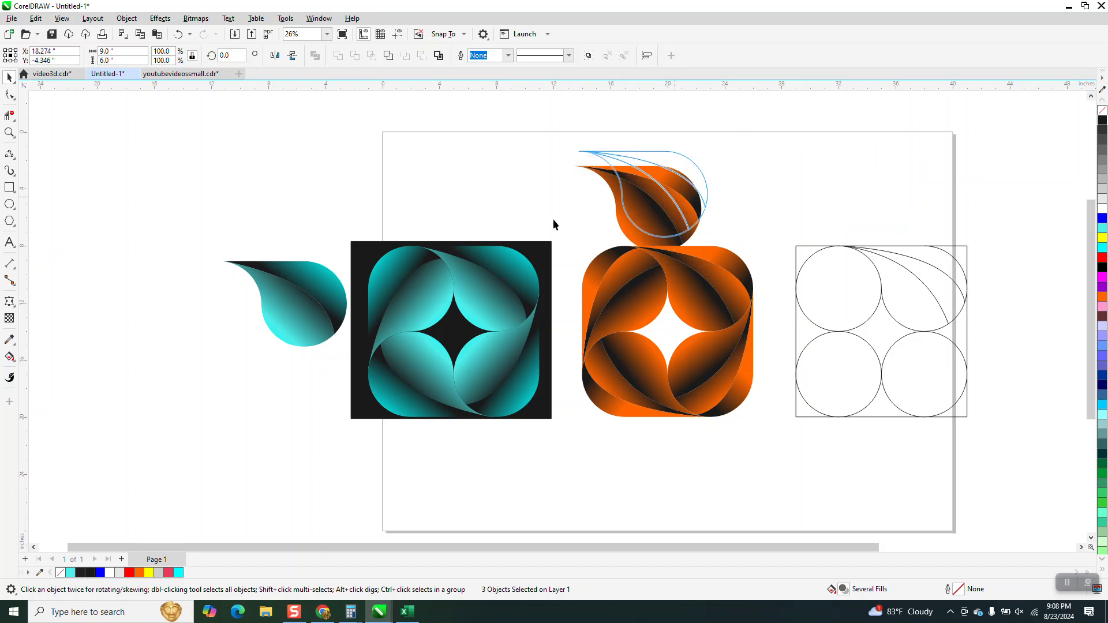
- Lengthen the lower-left control petal piece's gradient by moving its black end outward, and shift the middle control piece's gradient slightly toward the outer edge
left_click(10, 133)
left_click_drag(559, 136, 829, 460)
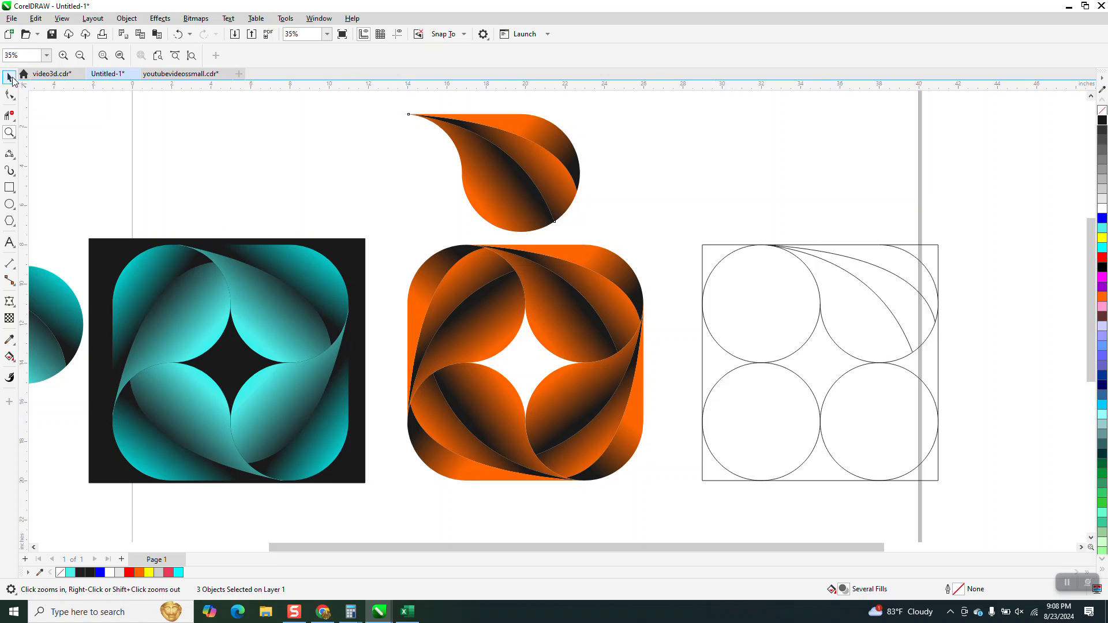
left_click(494, 215)
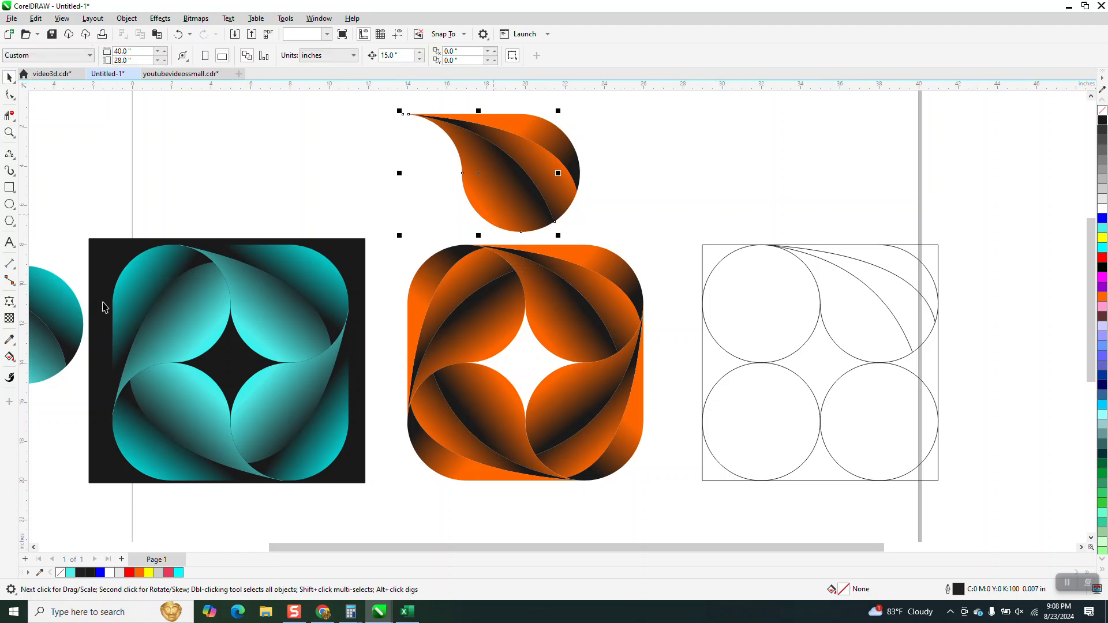
left_click(14, 363)
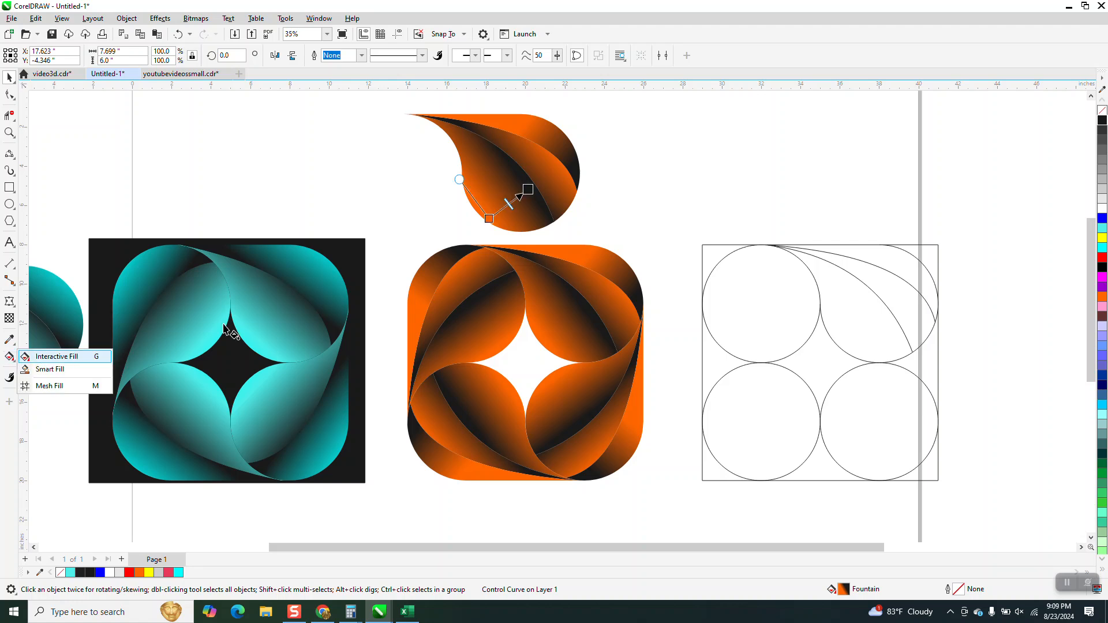
left_click_drag(527, 190, 519, 197)
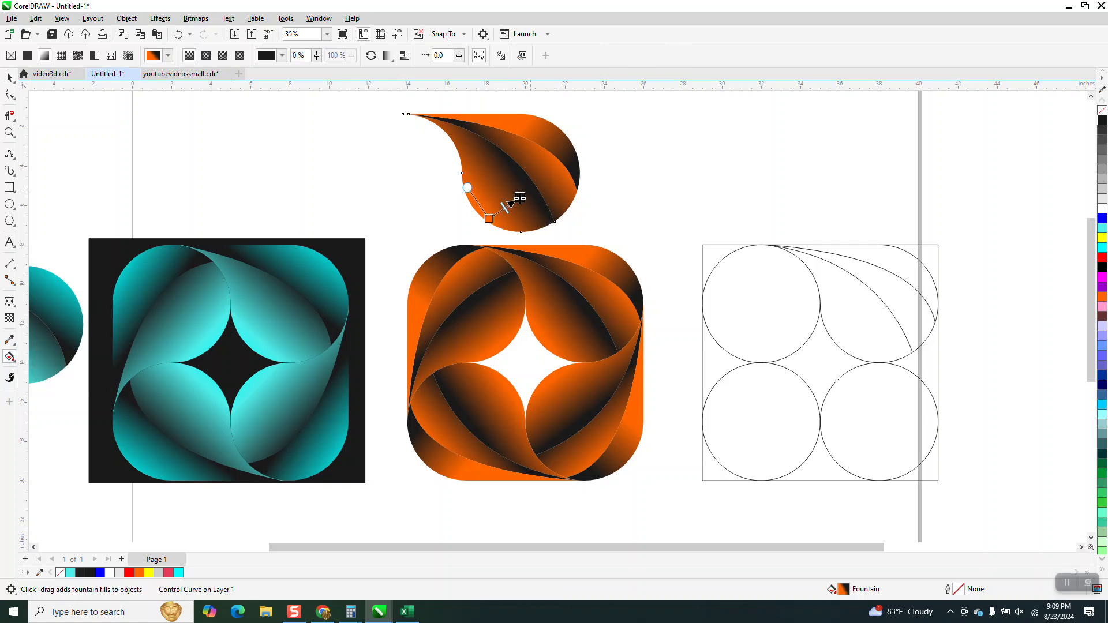
left_click_drag(520, 198, 559, 183)
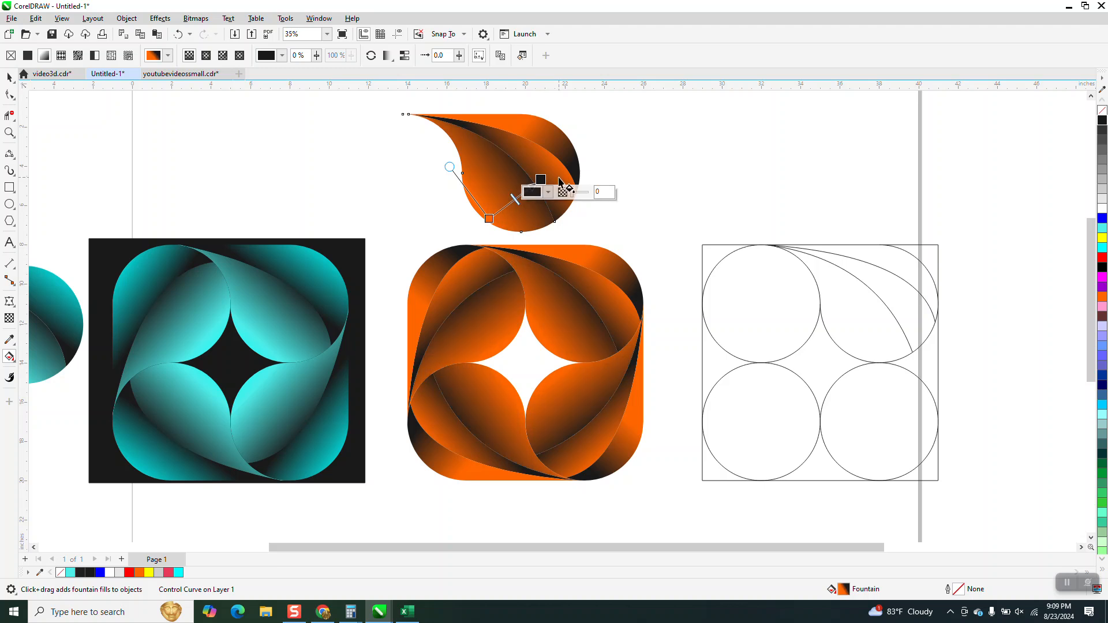
left_click(558, 178)
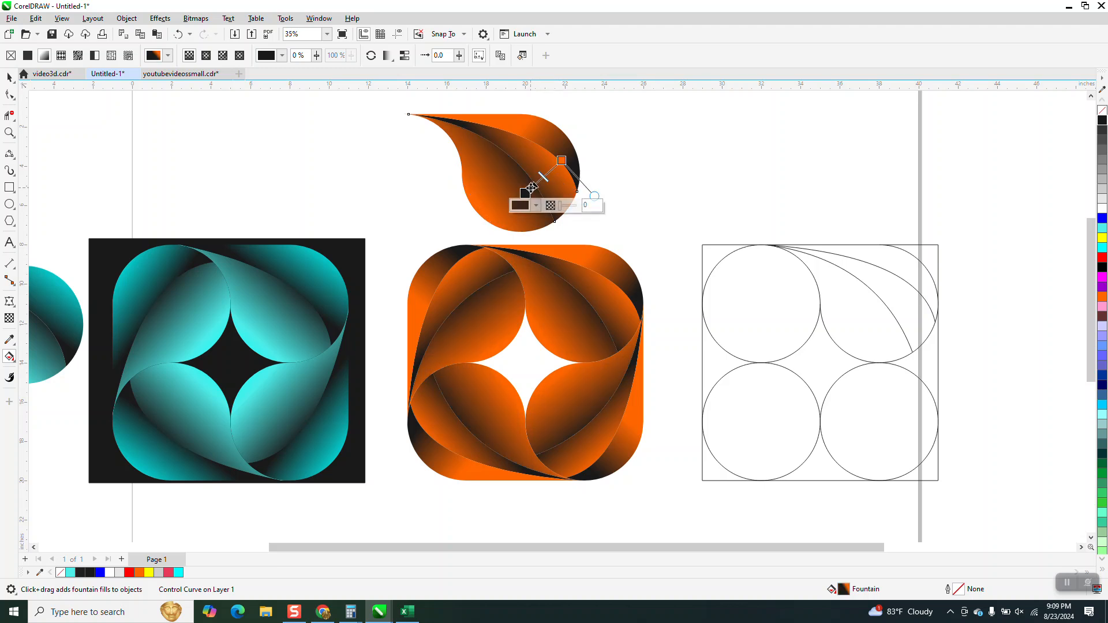
left_click_drag(528, 190, 536, 184)
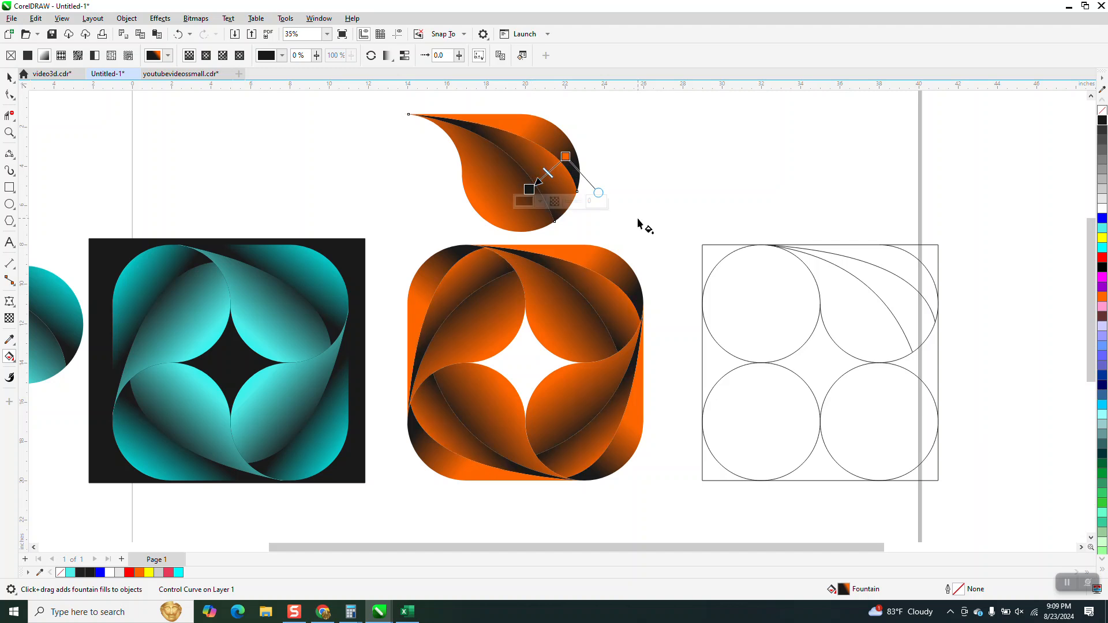
- Try adding a blue color stop midway along the outer control petal piece's gradient, and undo it
left_click(550, 143)
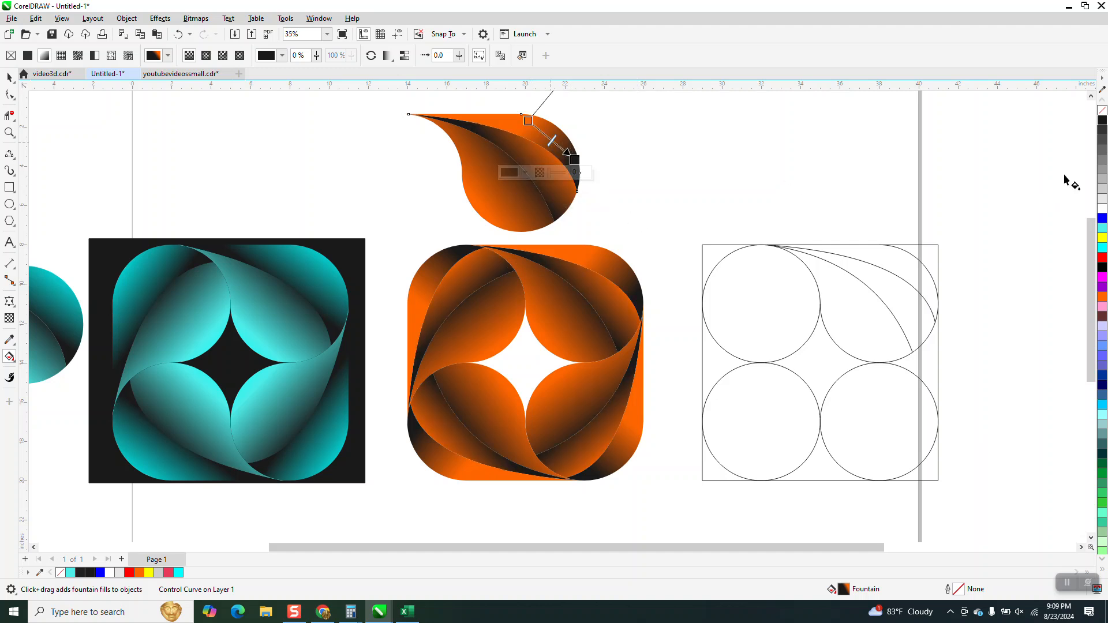
left_click_drag(1103, 222, 547, 136)
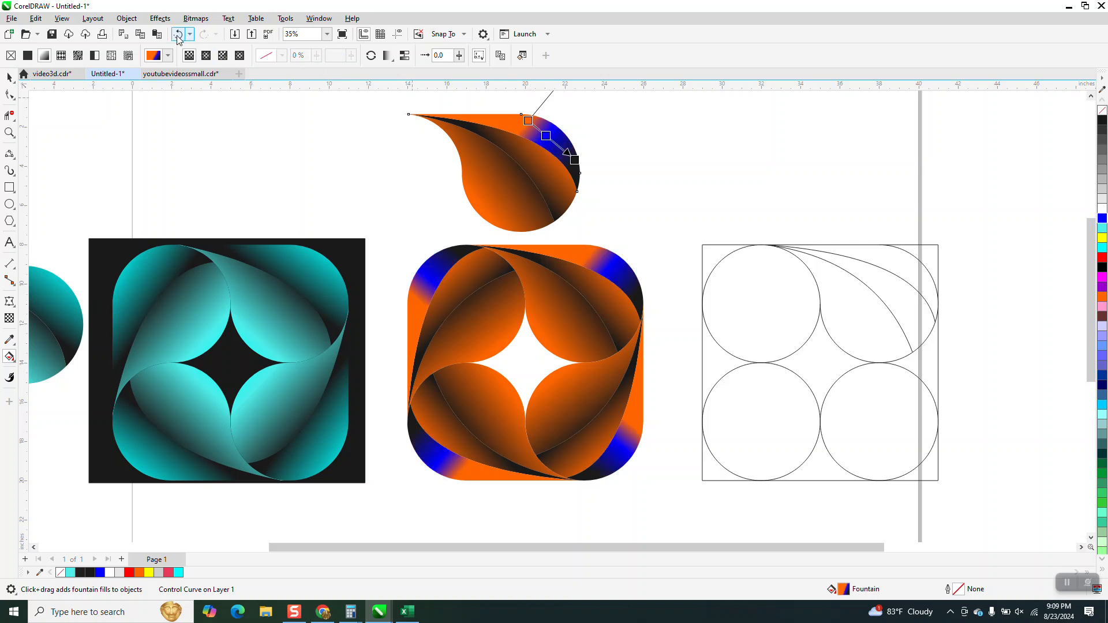
left_click(178, 35)
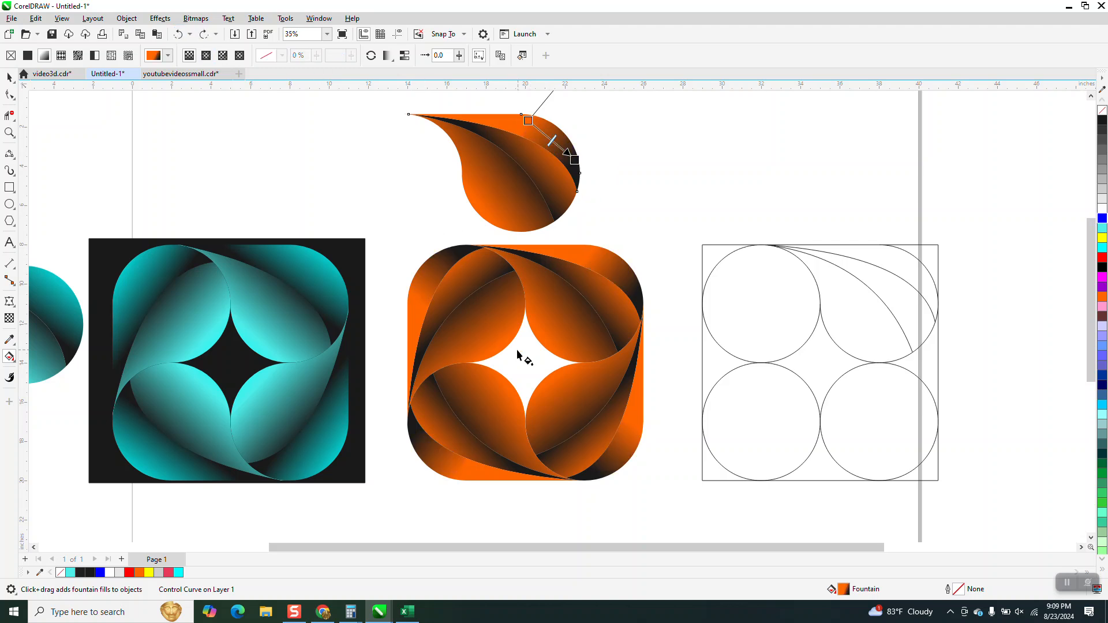
- Apply a 90% Black outline to all pieces of the orange four-petal design and deselect them
left_click(9, 132)
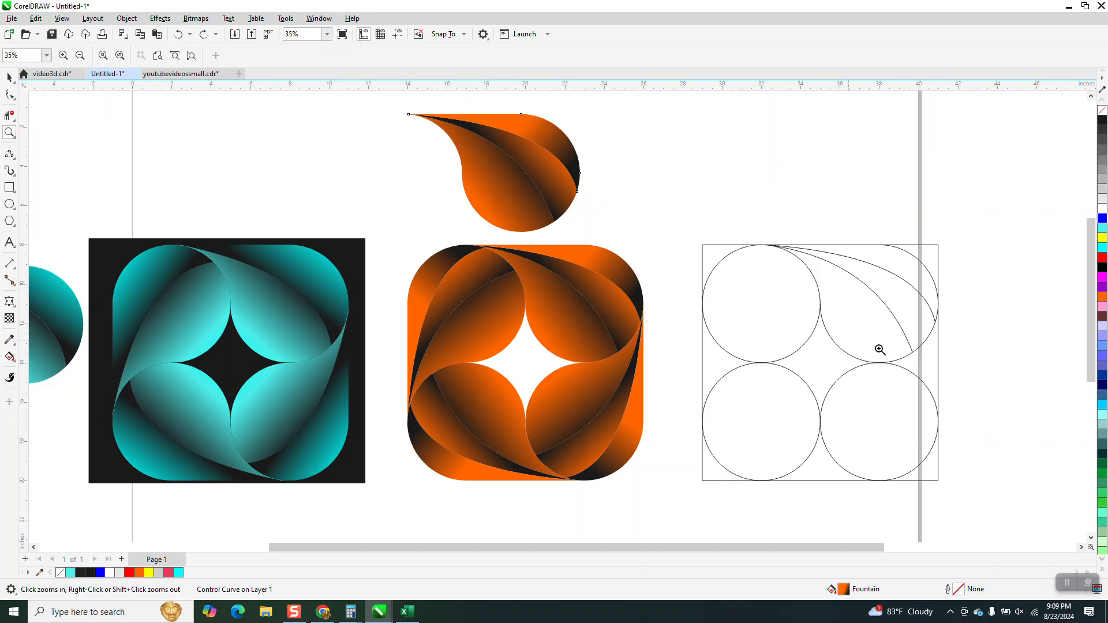
left_click_drag(391, 243, 746, 505)
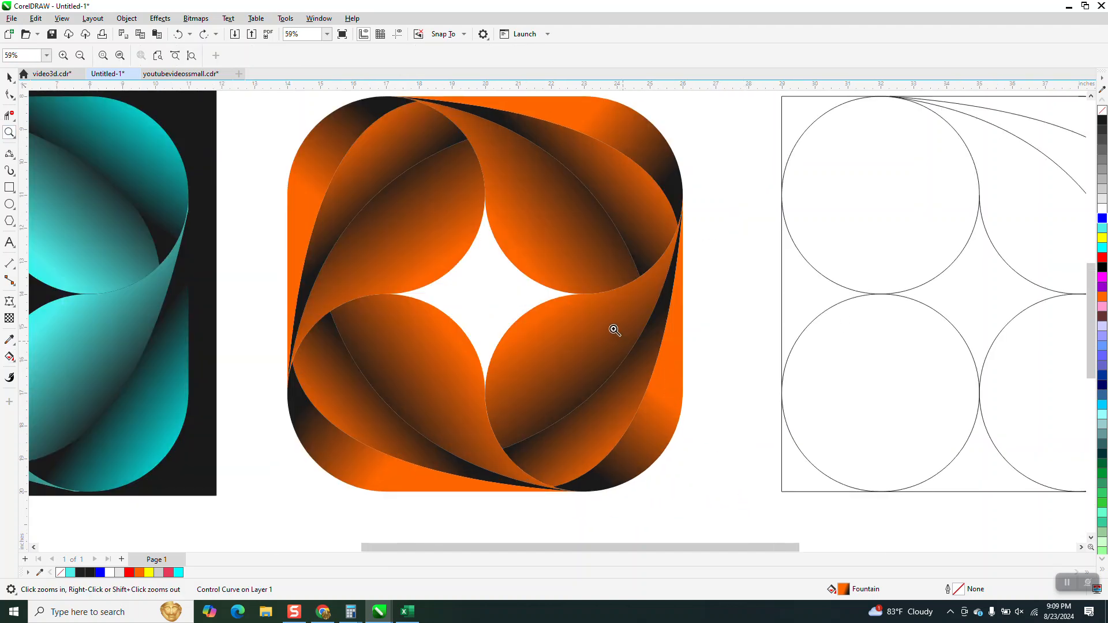
right_click(613, 323)
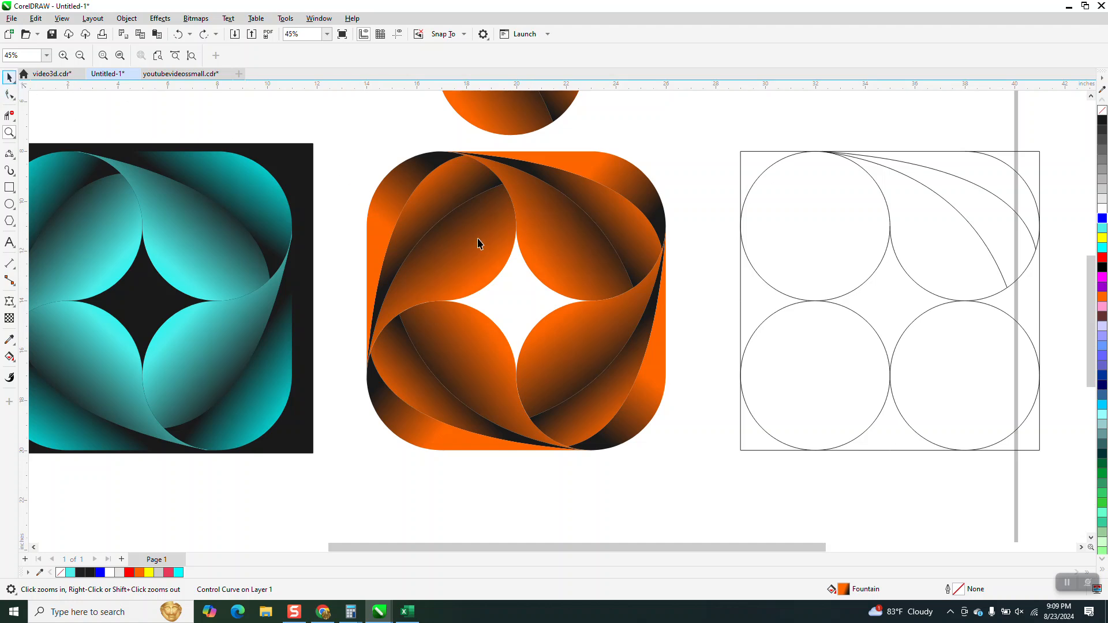
left_click_drag(347, 141, 733, 490)
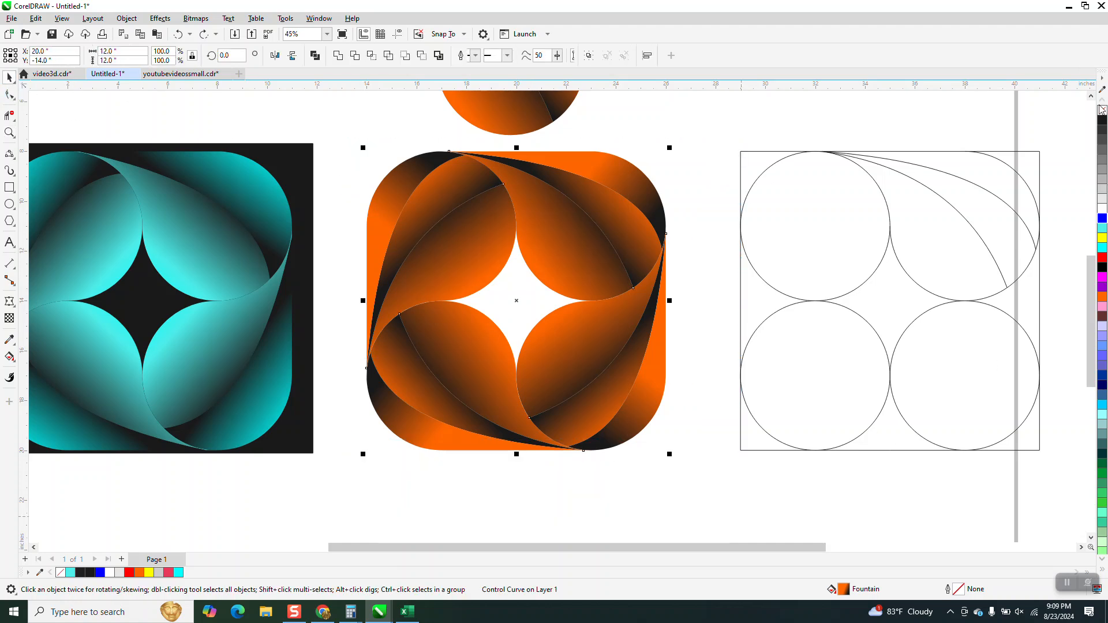
right_click(1102, 124)
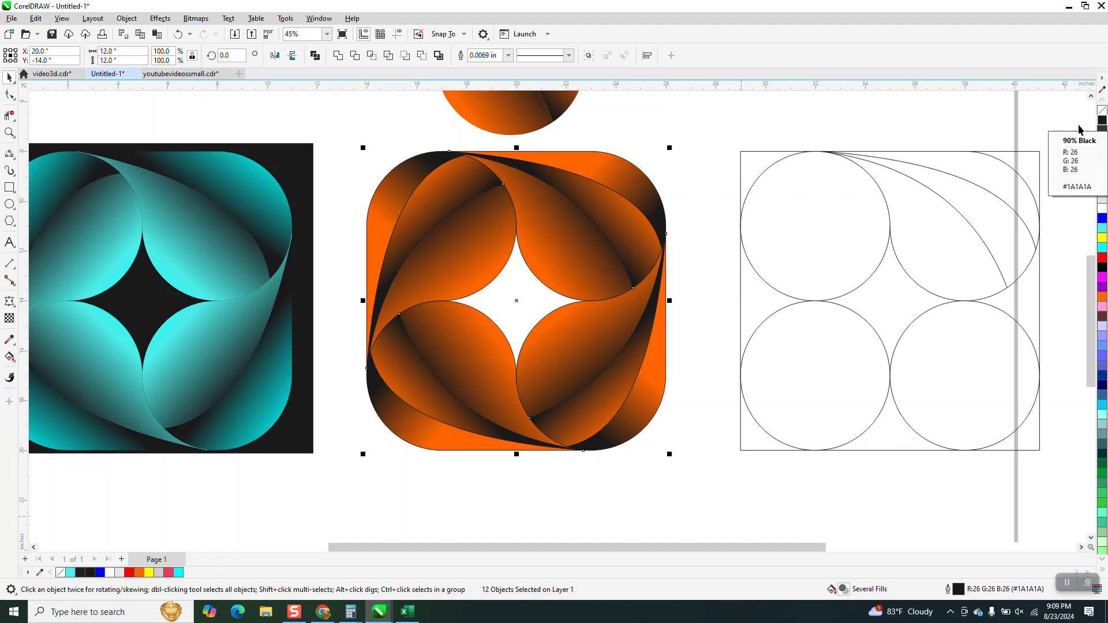
left_click(721, 248)
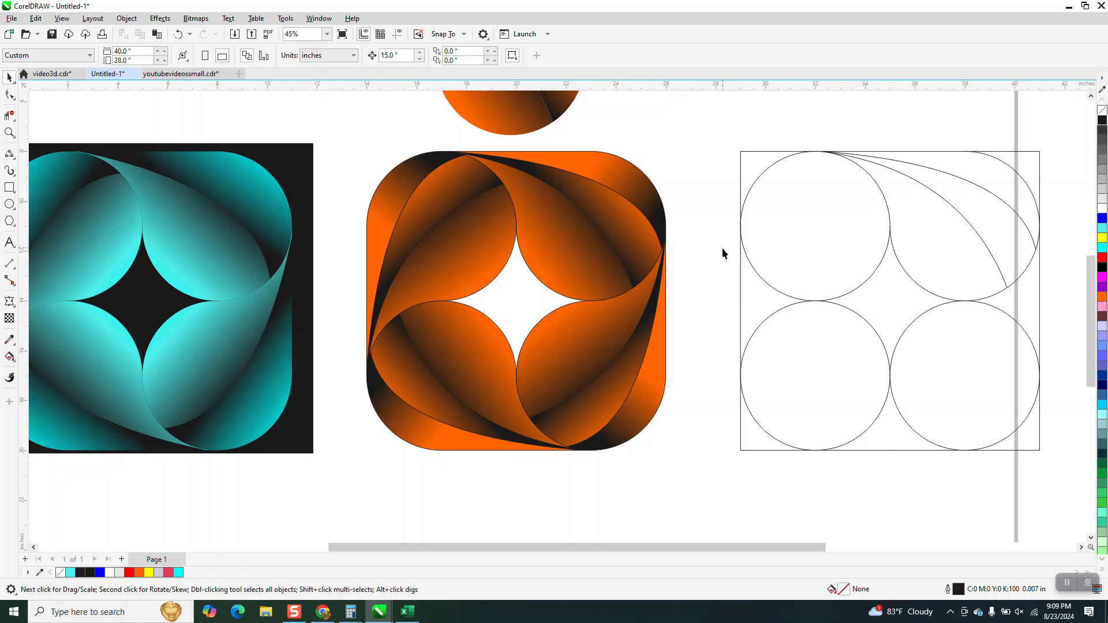